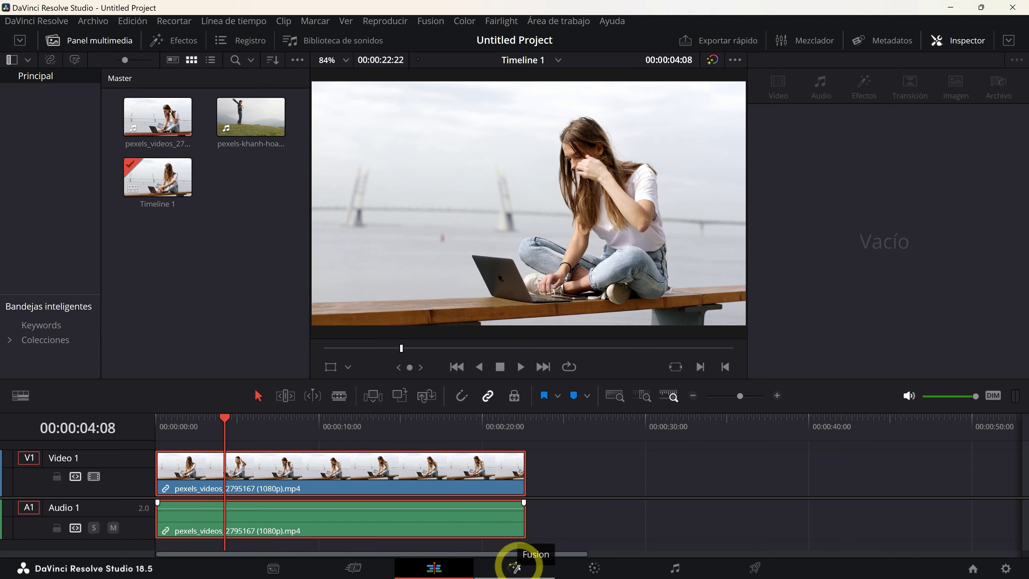
On the Fusion page, reveal the effects library's Templates > Edit folder in File Explorer.
left_click(517, 567)
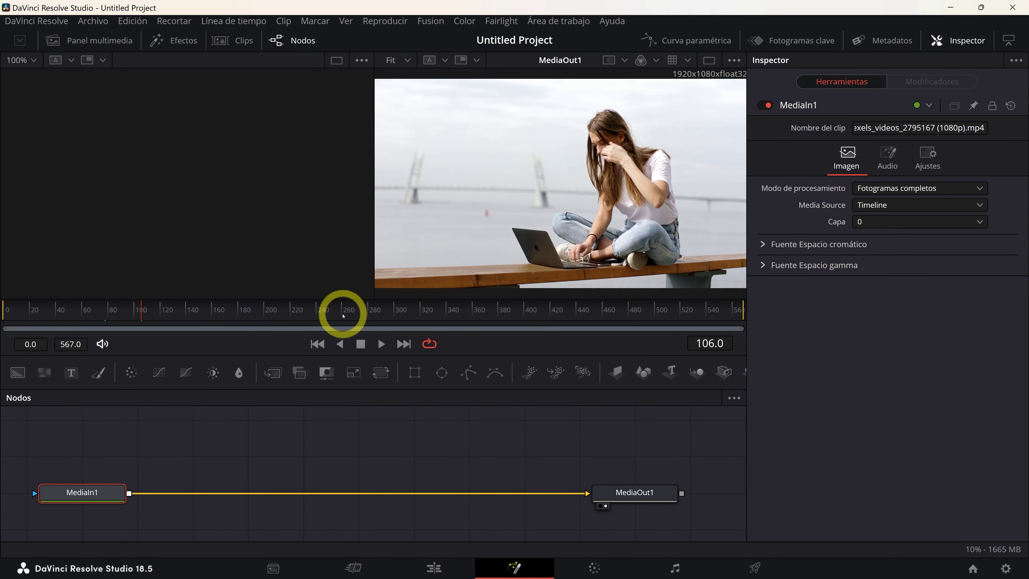
left_click(176, 41)
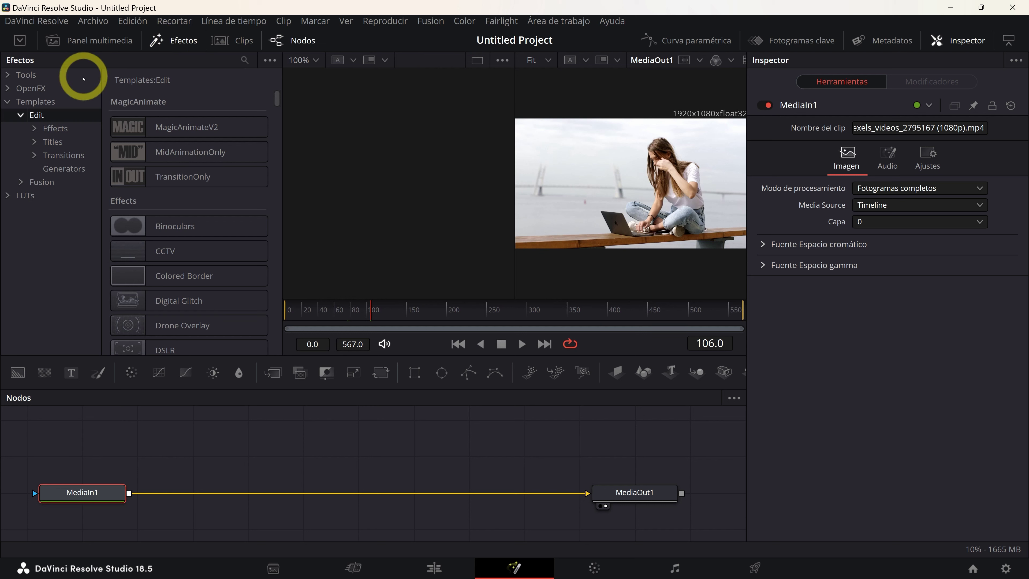
left_click(6, 103)
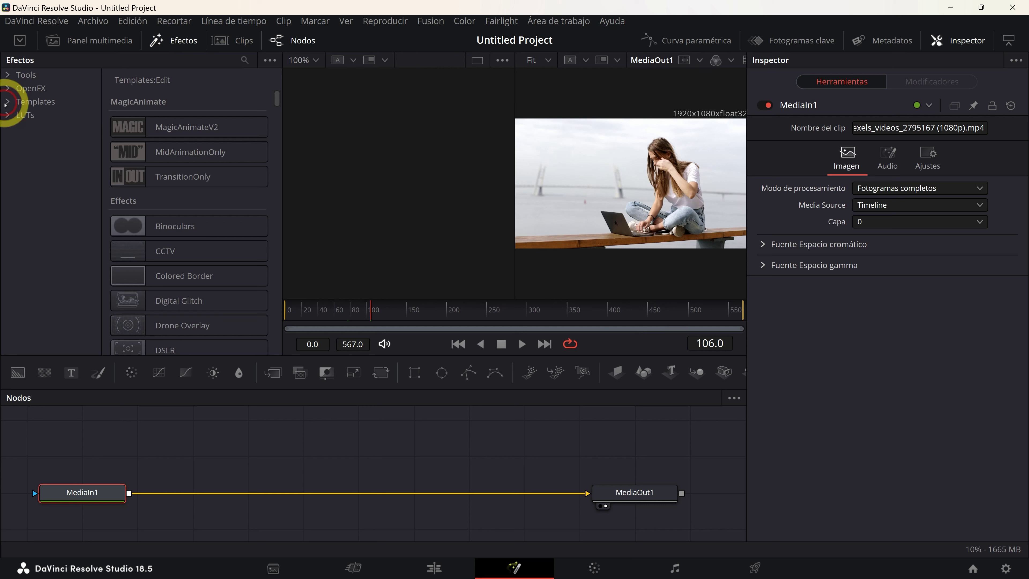
left_click(8, 102)
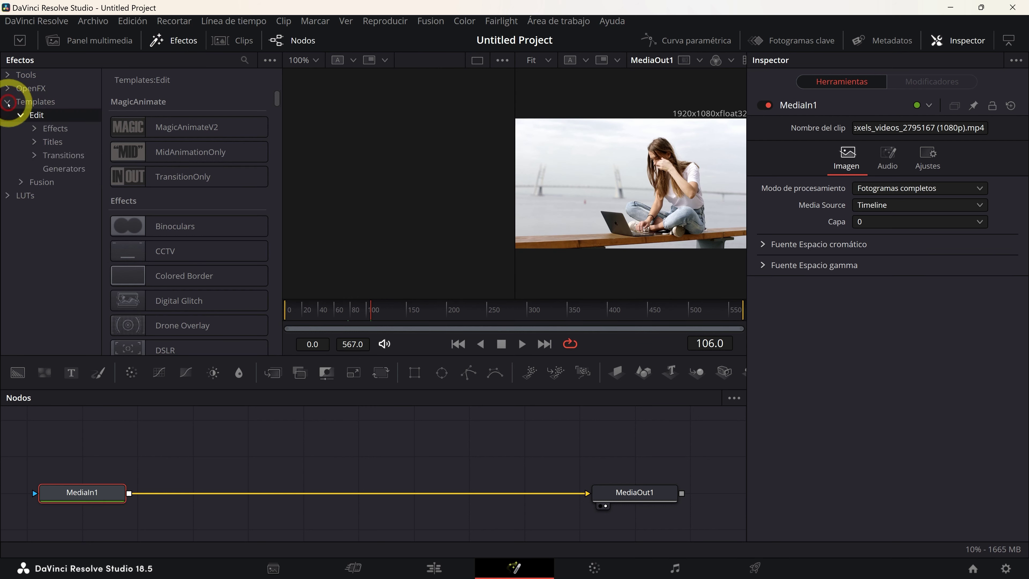
right_click(34, 116)
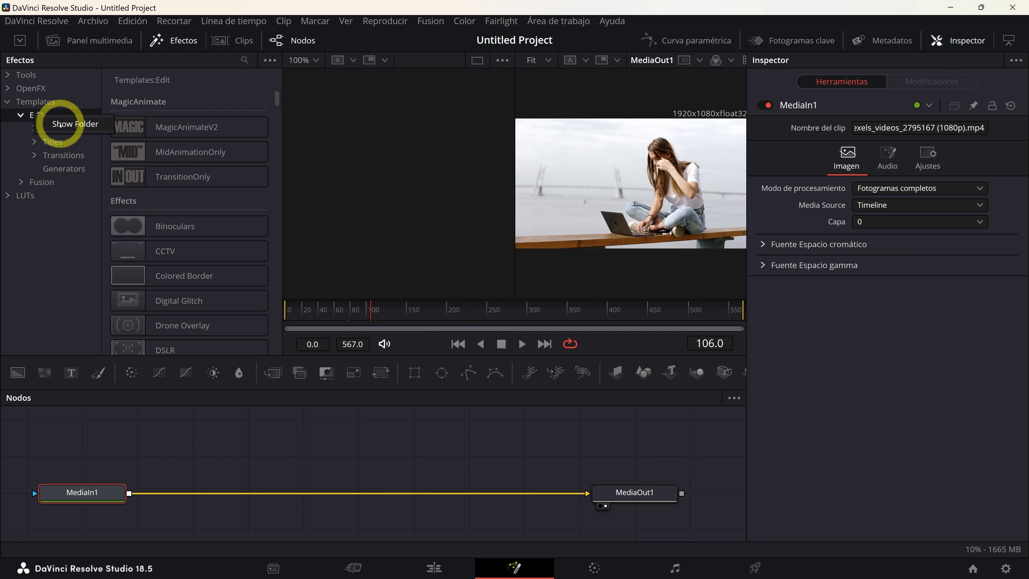
left_click(60, 124)
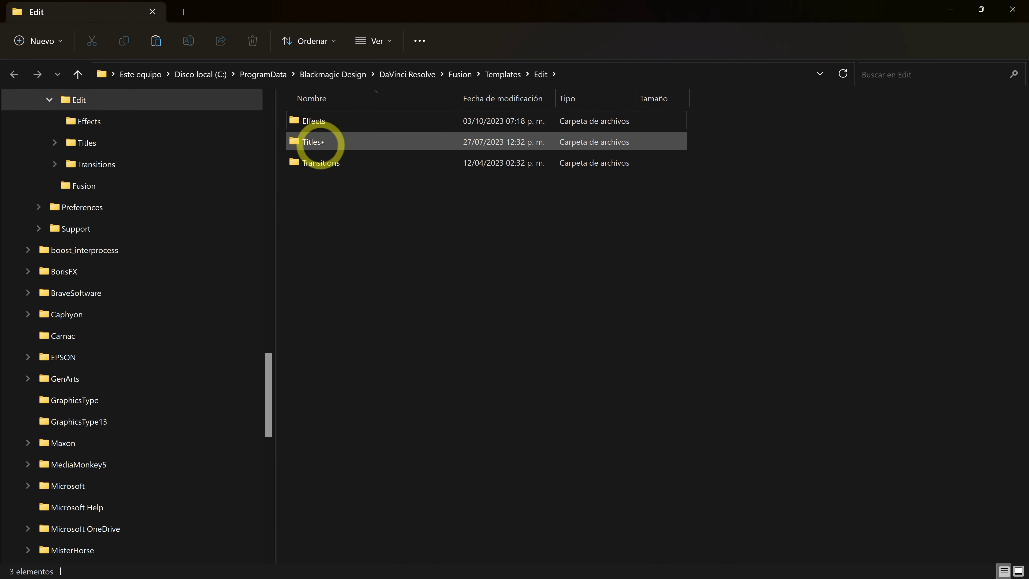
Open the Effects templates folder and copy the Paper-Sketch-Effect(LLmotion) file from the download folder.
double_click(313, 124)
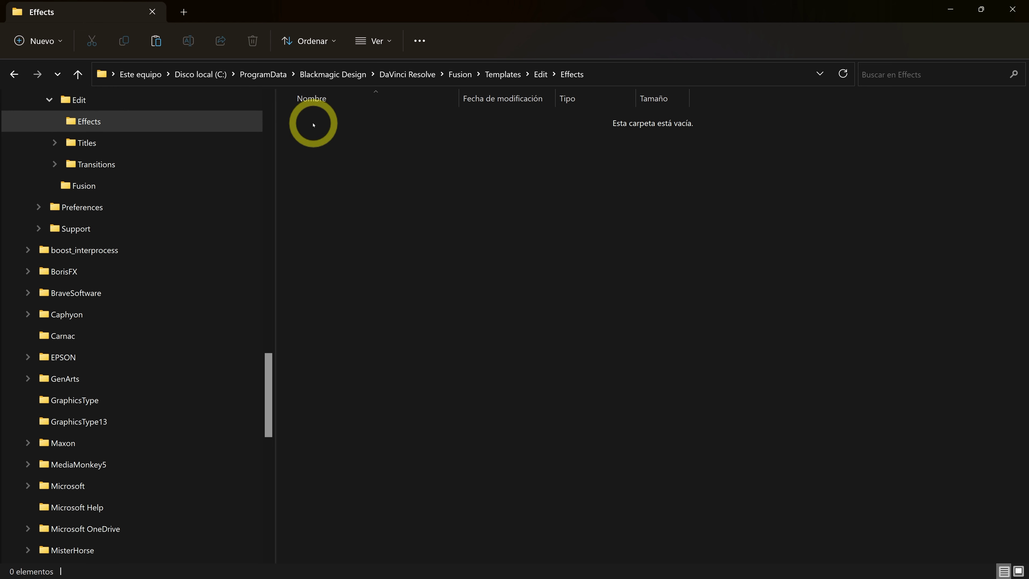
key("alt+Tab")
key("alt+Tab")
key("alt+Tab")
key("alt+Tab")
key("alt+Tab")
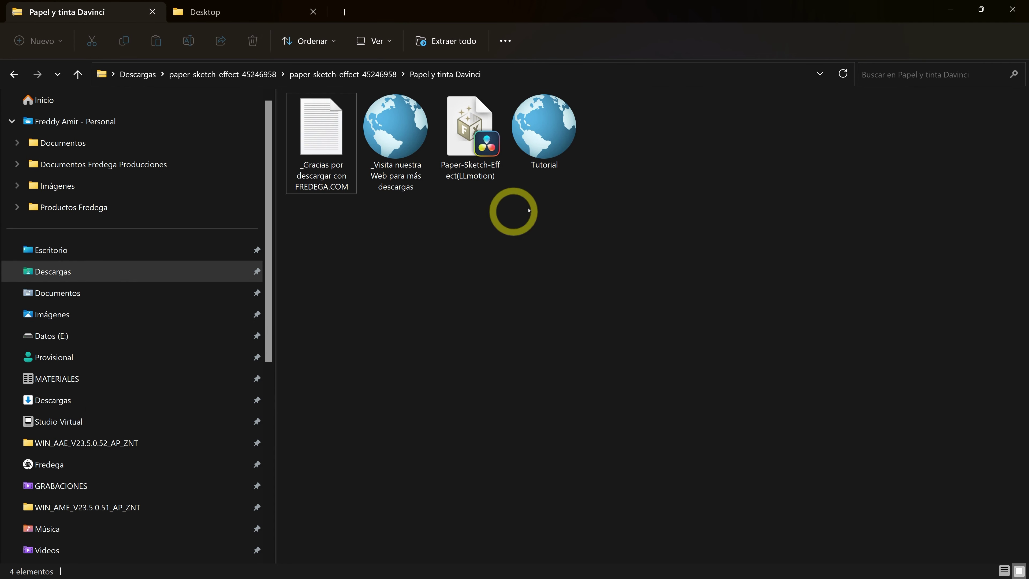
left_click(460, 140)
left_click(460, 140)
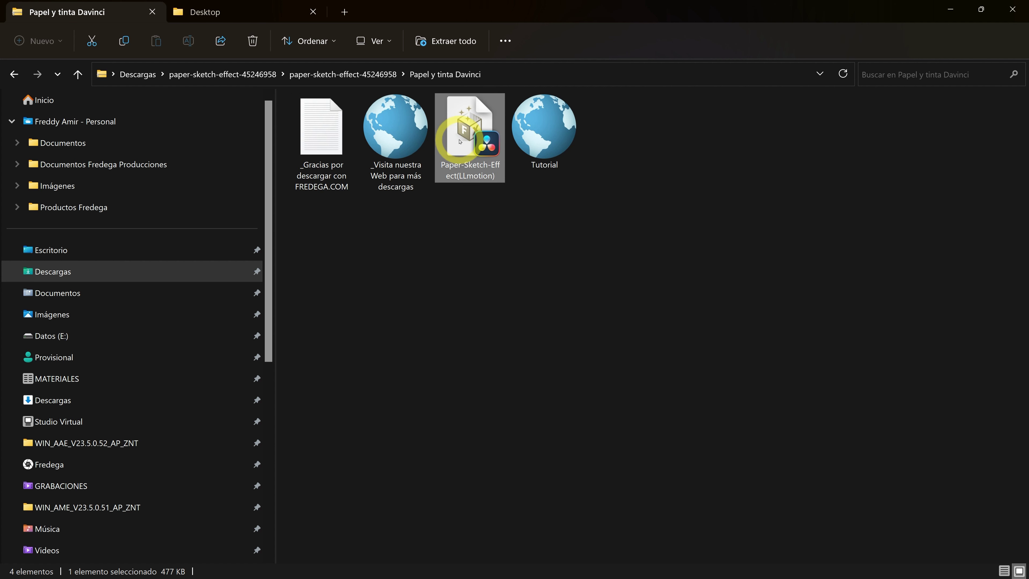
right_click(460, 140)
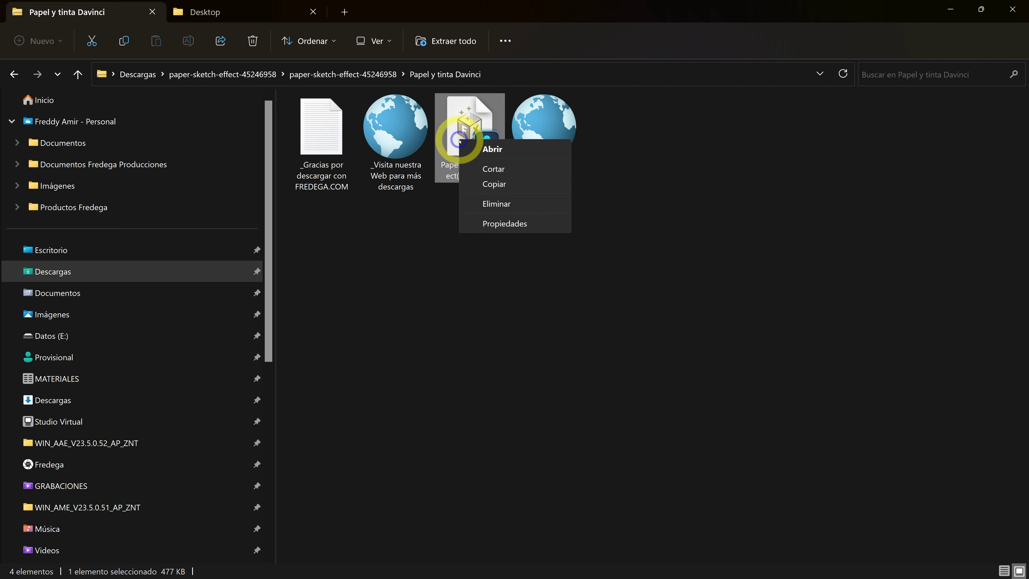
left_click(475, 189)
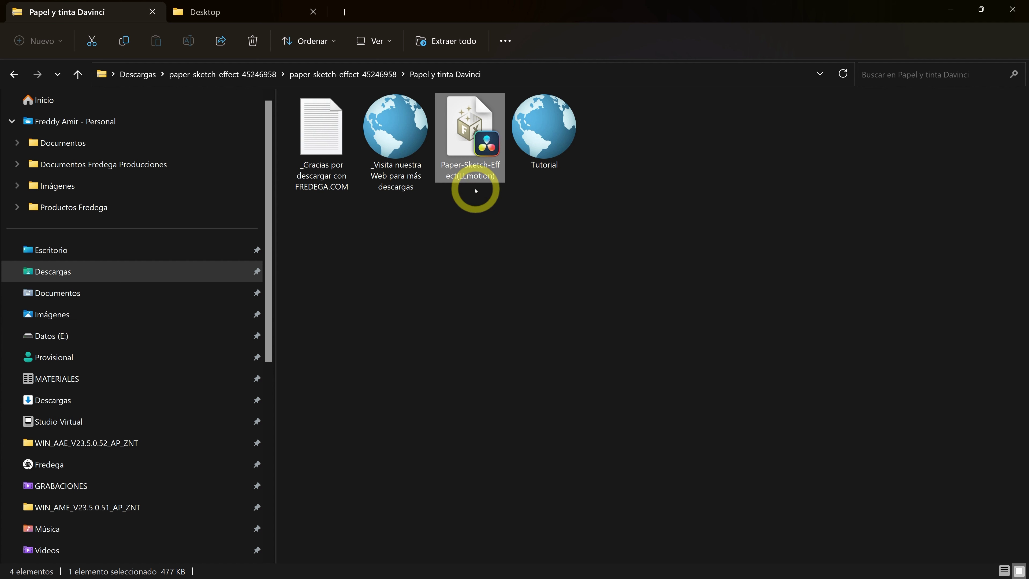
Paste the Paper-Sketch-Effect(LLmotion) template into the Effects folder and return to DaVinci Resolve.
key("alt+Tab")
key("Tab")
key("Tab")
key("Tab")
key("Tab")
right_click(476, 189)
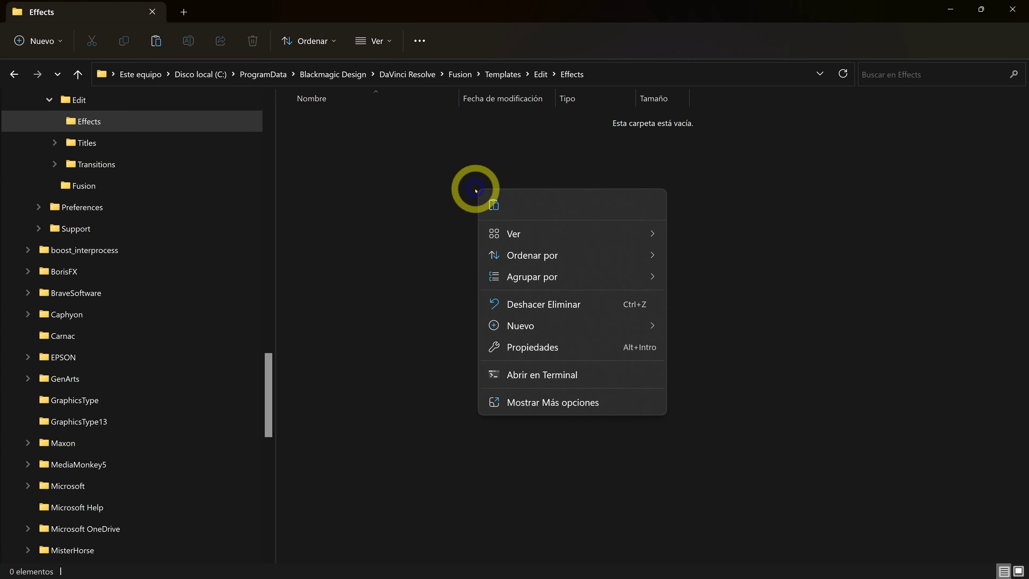
left_click(491, 206)
key("alt+Tab")
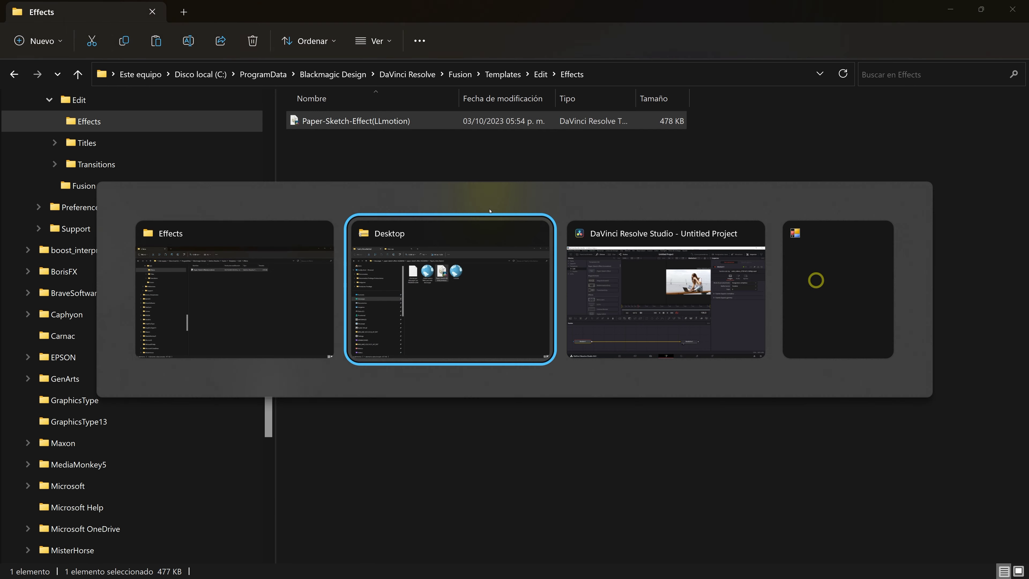
left_click(602, 267)
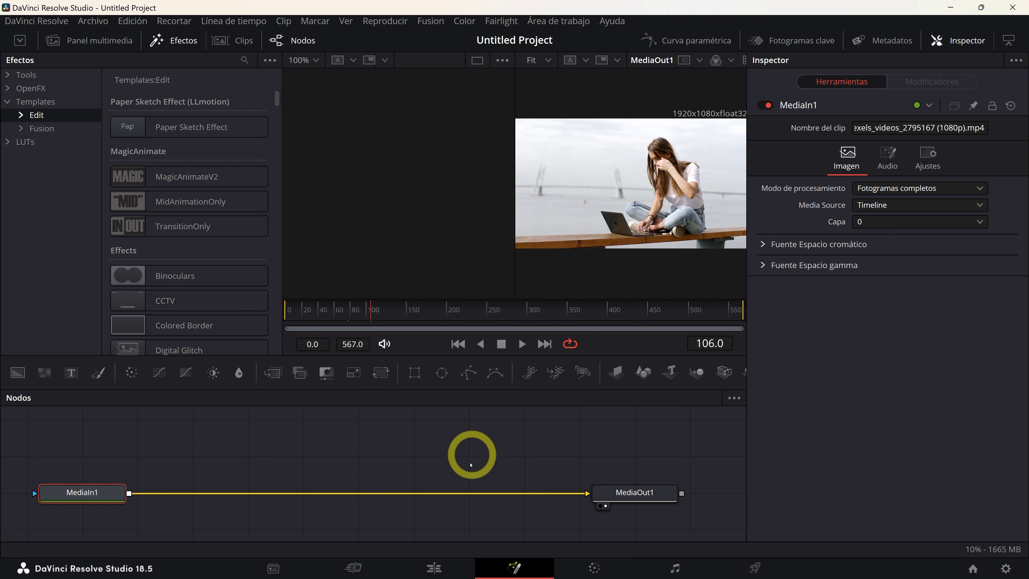
On the Edit page, expand Efectos > Edit in the effects library to list Paper Sketch Effect (LLmotion).
left_click(435, 568)
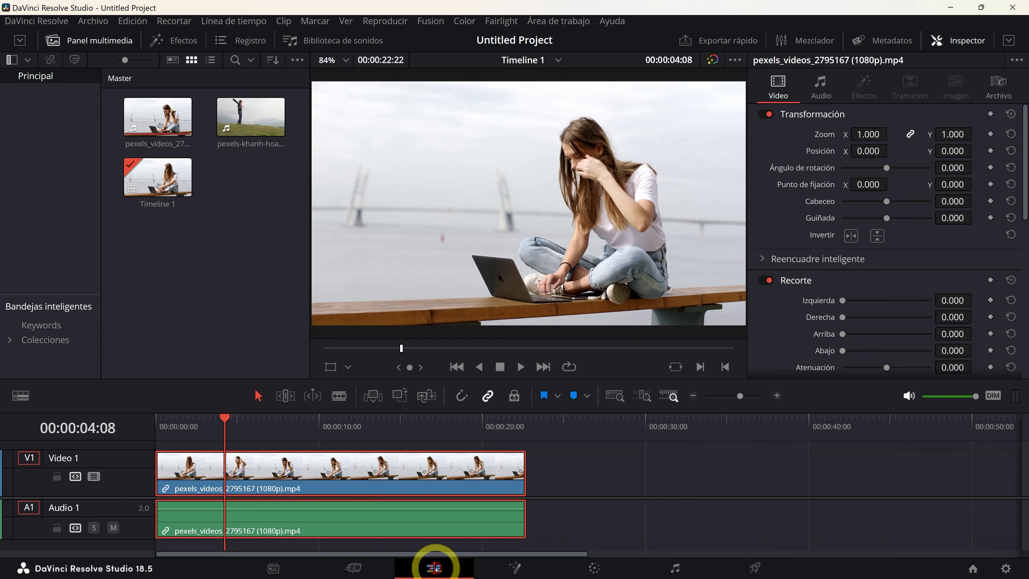
left_click(173, 40)
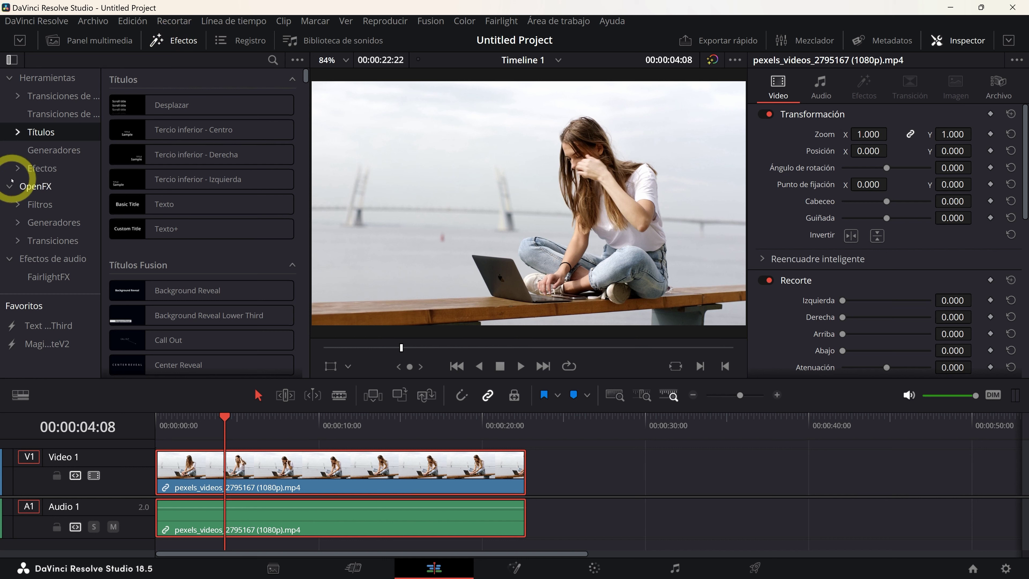
left_click(18, 168)
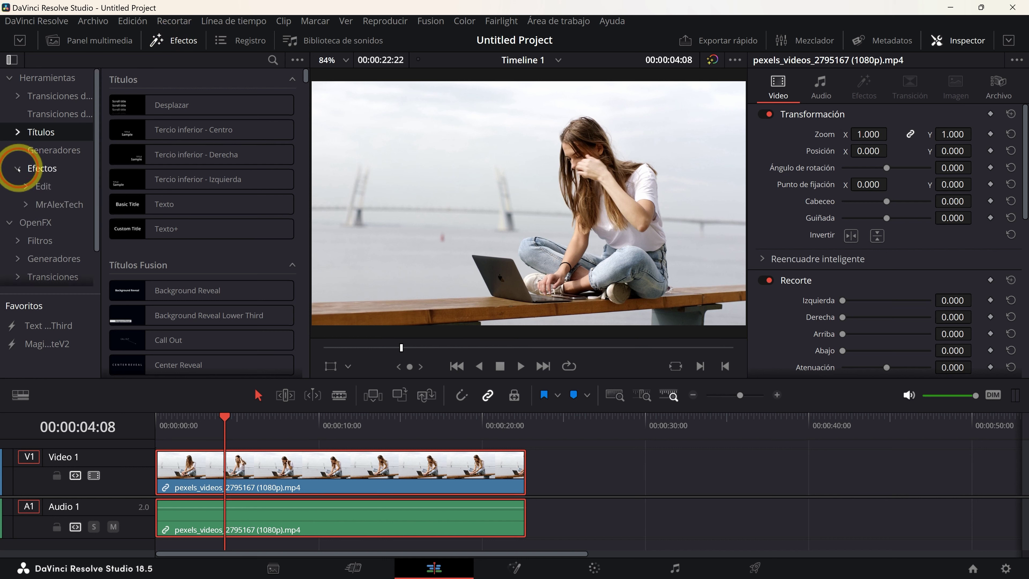
left_click(27, 187)
left_click(42, 189)
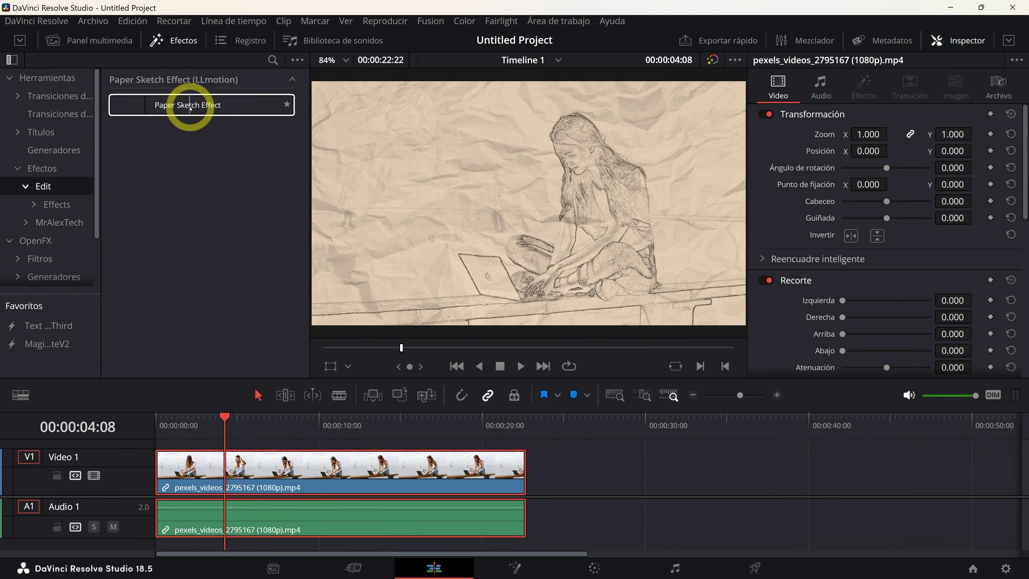
Drop Paper Sketch Effect onto the V1 laptop clip and preview it at 00:00:09:18.
mouse_move(189, 109)
left_mouse_down()
mouse_move(225, 308)
mouse_move(303, 477)
left_mouse_up()
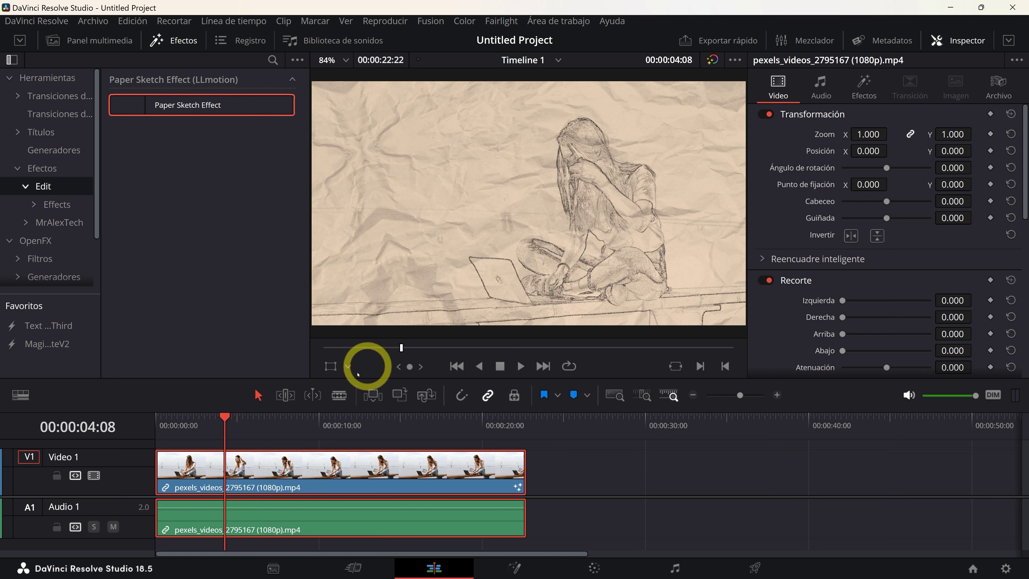
left_click_drag(278, 423, 313, 425)
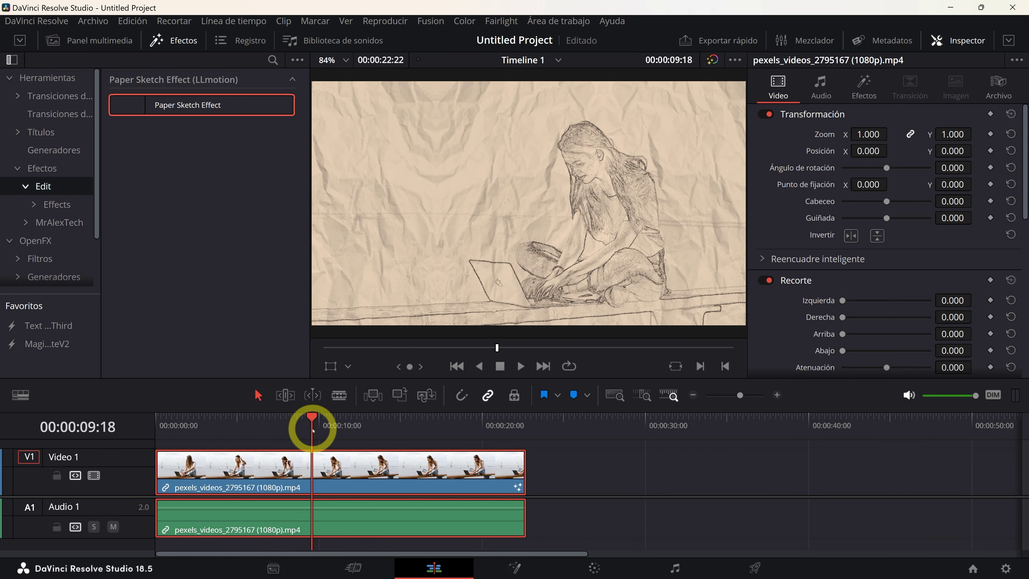
left_click(16, 132)
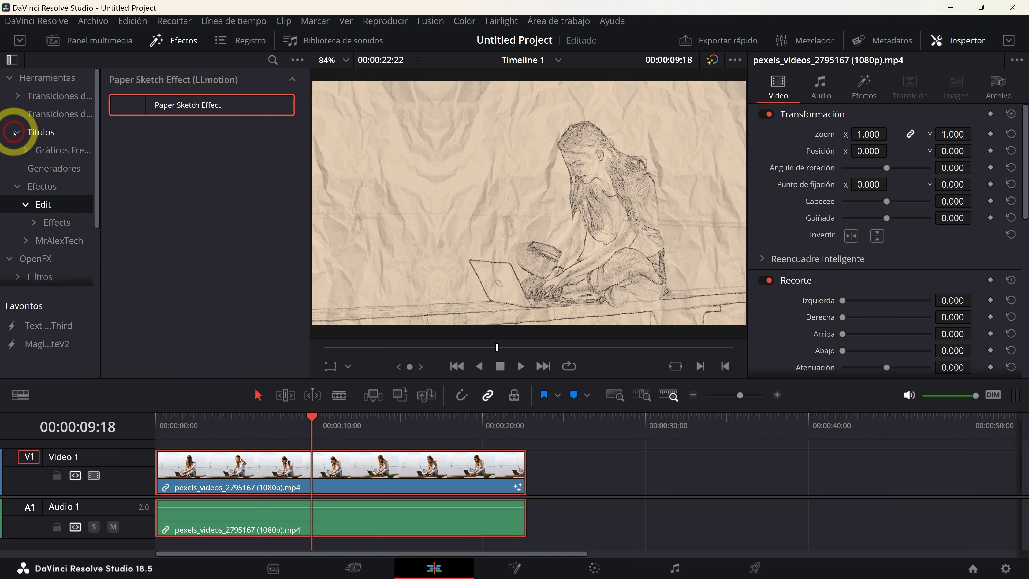
Place a Texto+ title on the timeline after the clip, around 25–30 s.
left_click(48, 135)
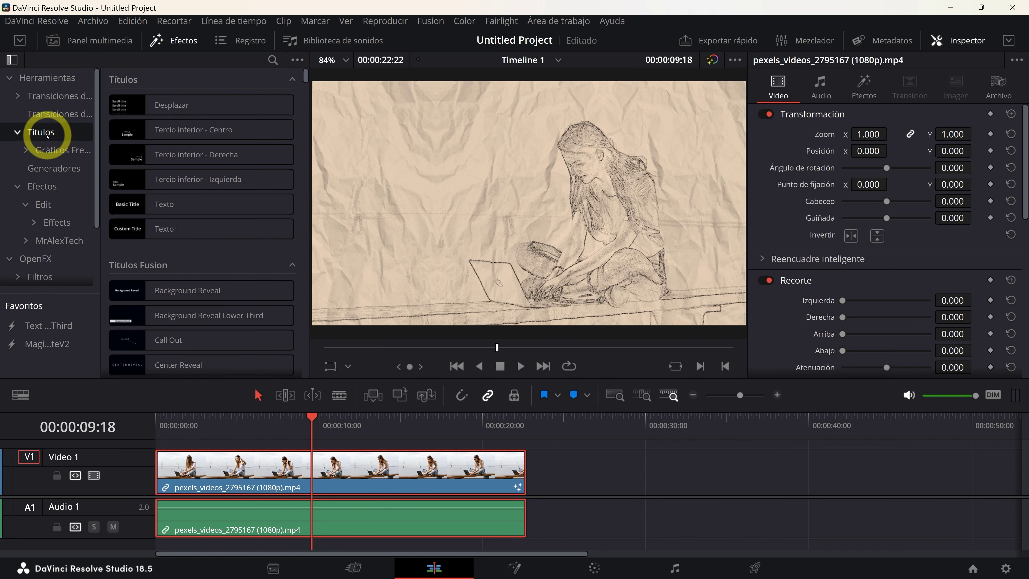
left_click(179, 231)
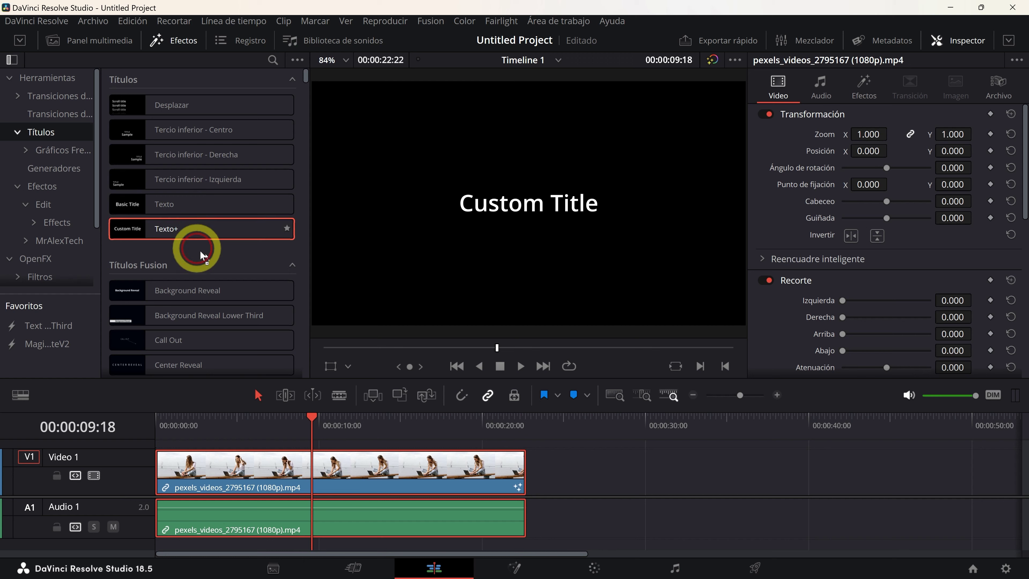
left_click_drag(180, 242, 575, 473)
left_click(601, 421)
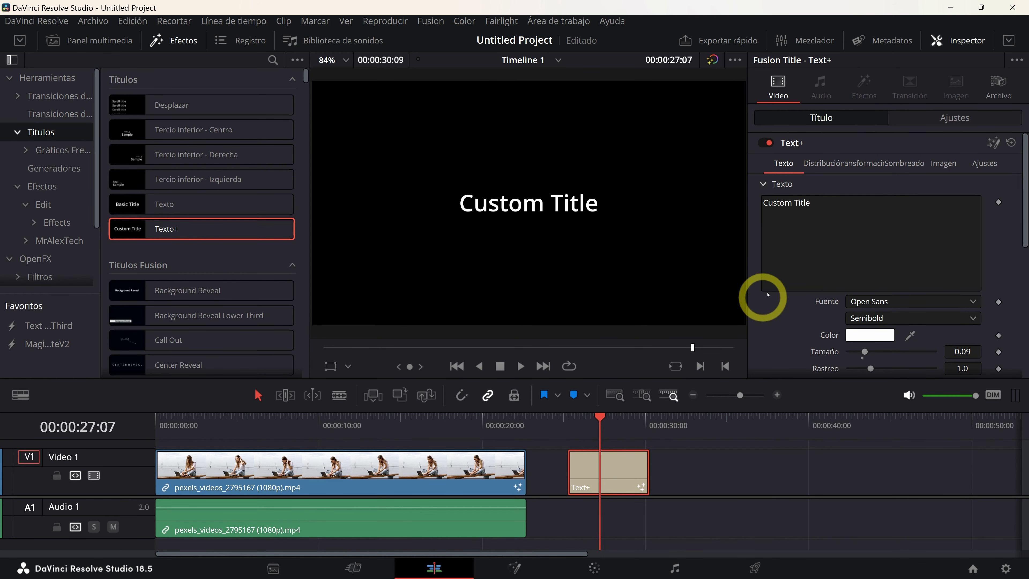
Change the title text to 'Fredega Producciones' in Parisienne at size 0.1535.
left_click_drag(834, 200, 722, 202)
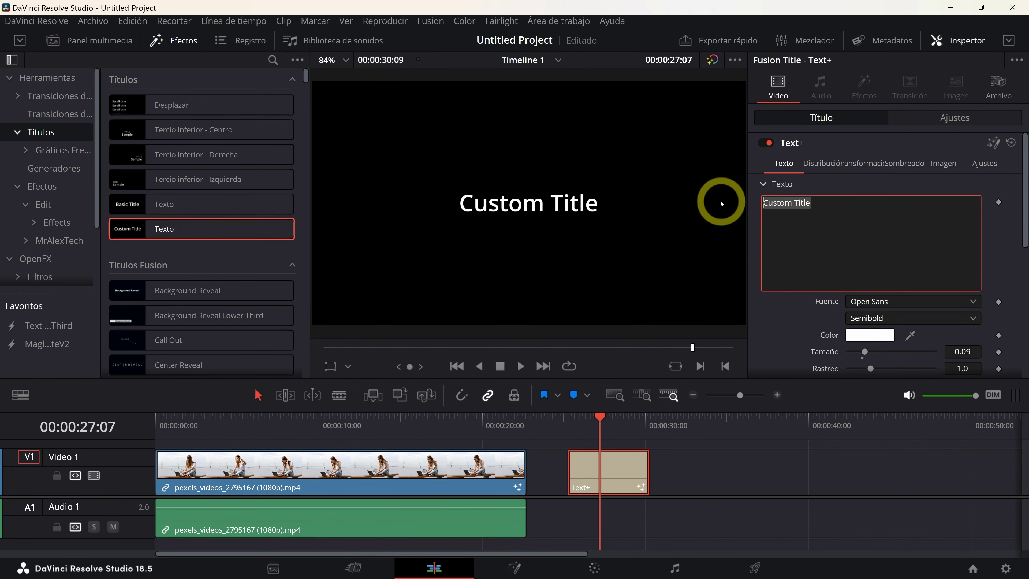
type("Fredega Produccio")
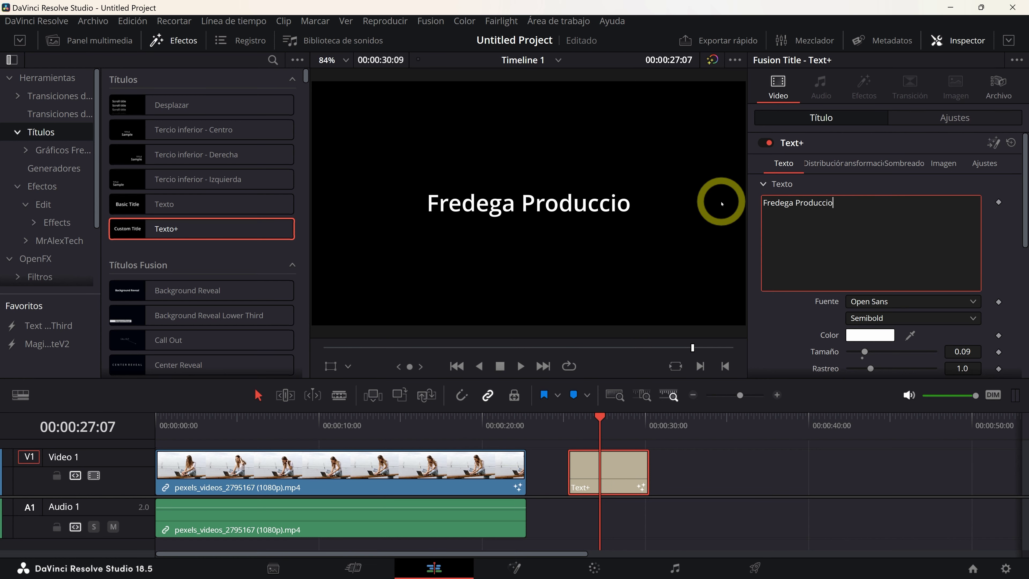
type("nes")
scroll(946, 306, "down", 3)
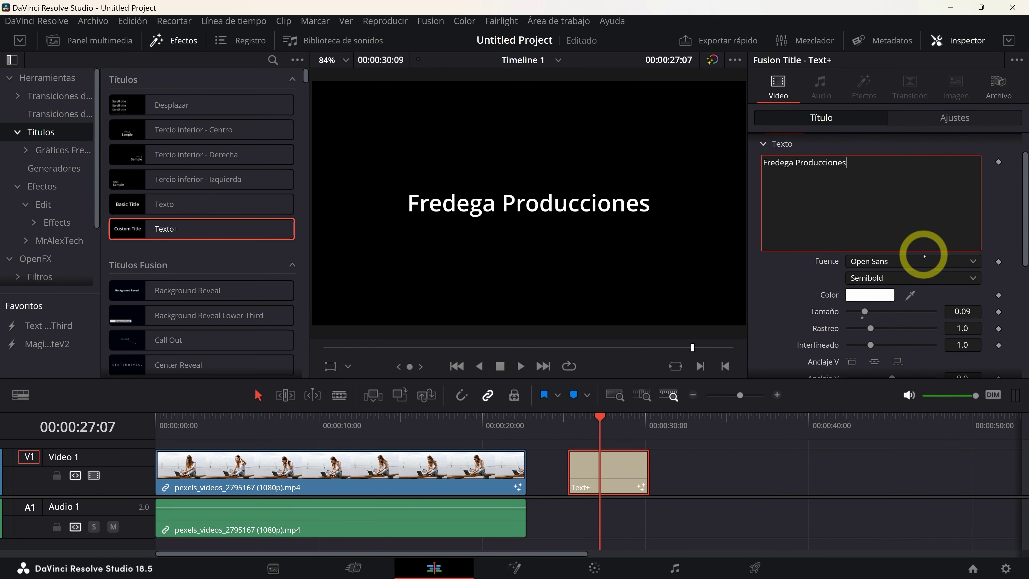
scroll(922, 257, "down", 2)
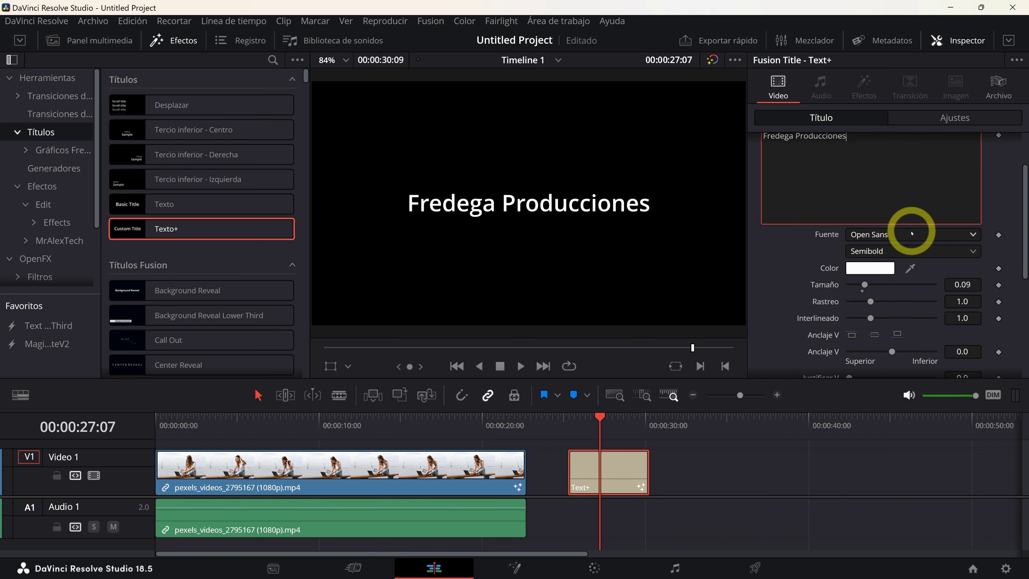
scroll(907, 234, "down", 2)
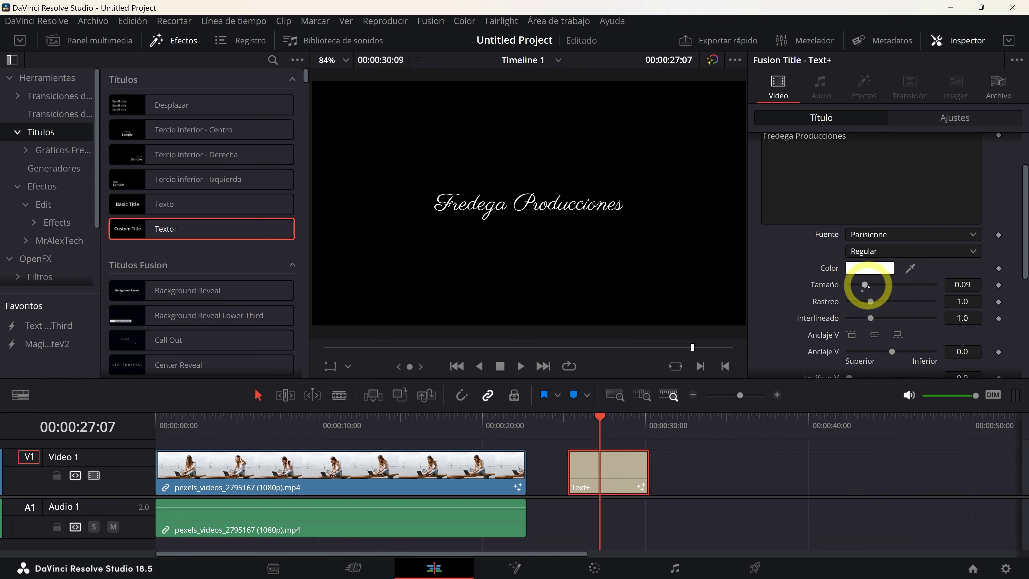
left_click_drag(865, 285, 875, 284)
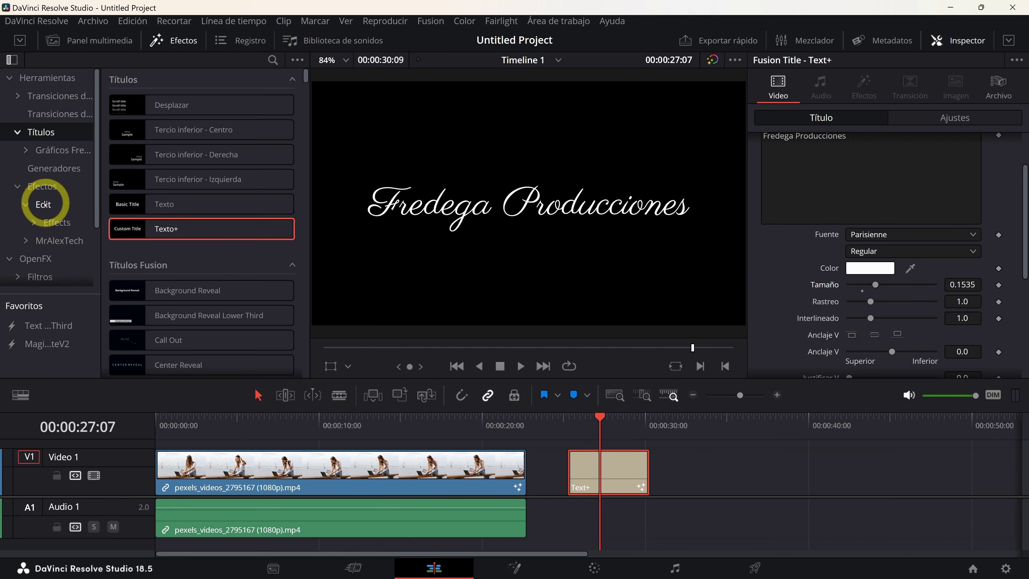
left_click(43, 204)
left_click(191, 106)
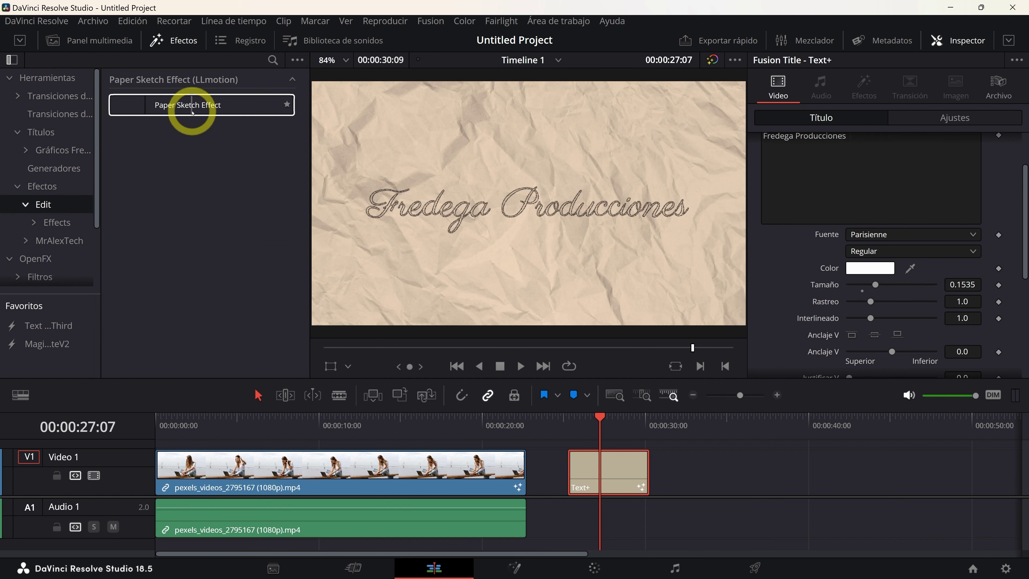
Apply Paper Sketch Effect to the title clip and play it back to preview.
left_click_drag(191, 106, 595, 473)
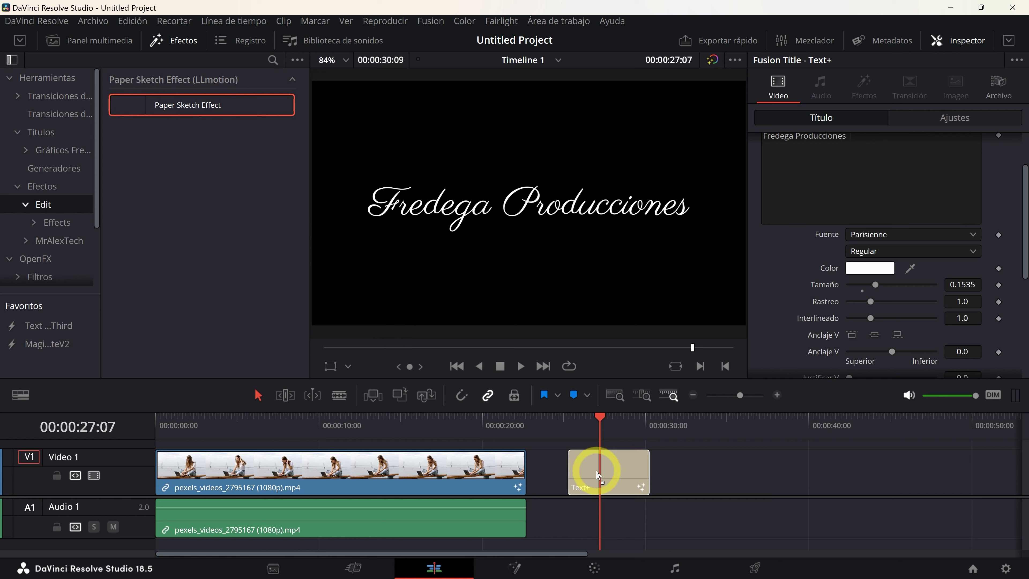
left_click(576, 420)
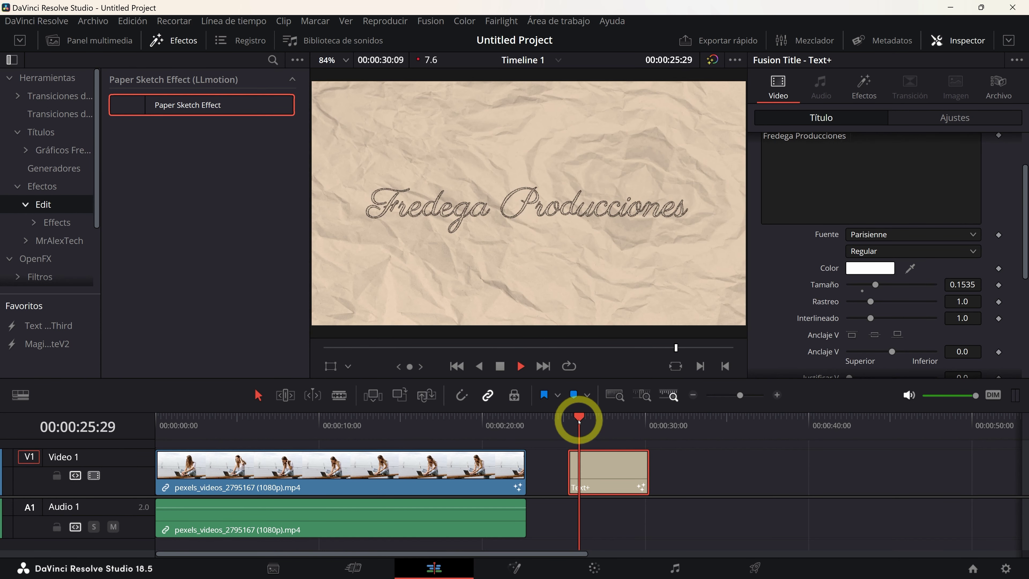
key("space")
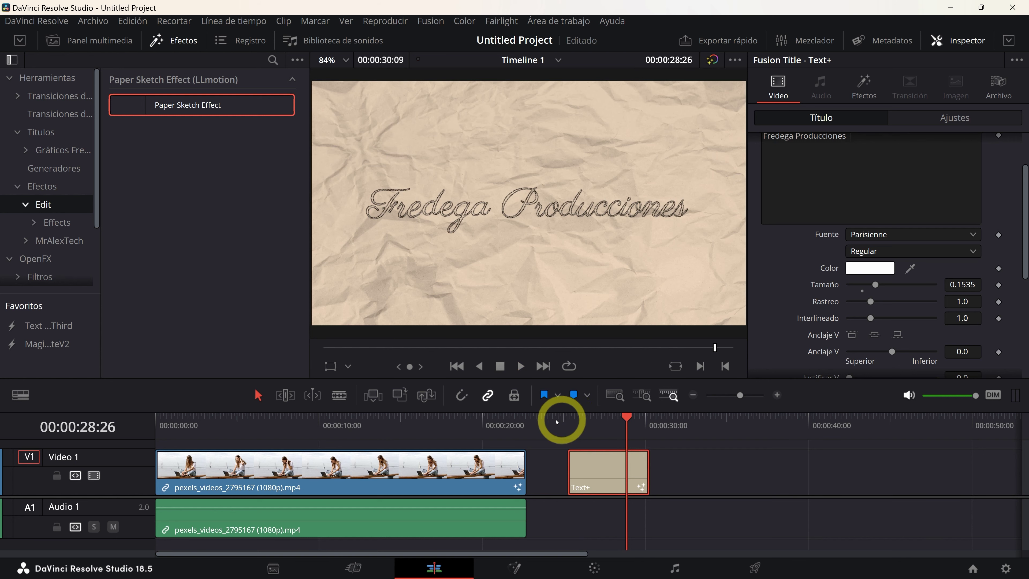
Select the sketched laptop clip and reopen the Inspector to show its properties.
left_click(283, 423)
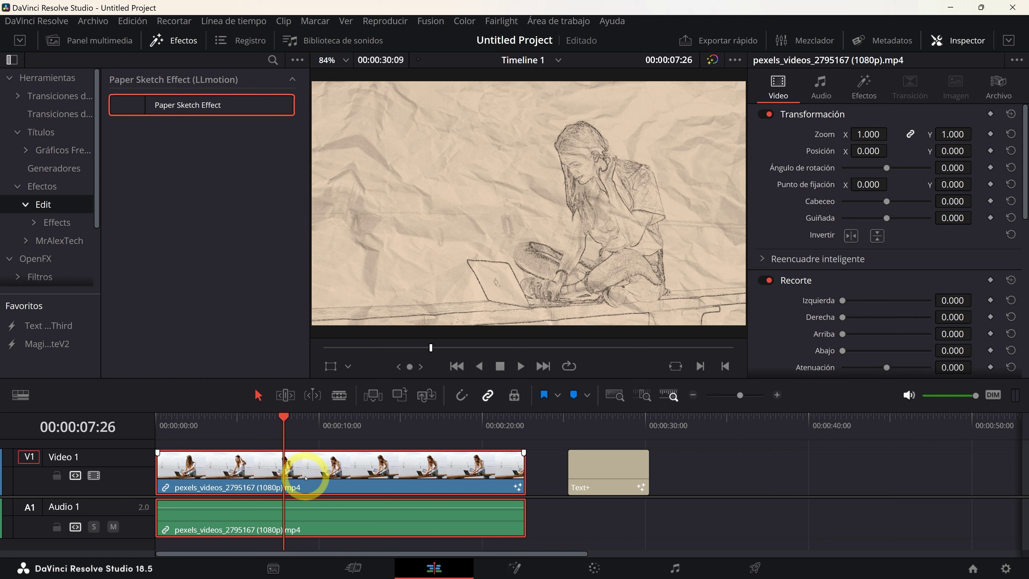
left_click(955, 41)
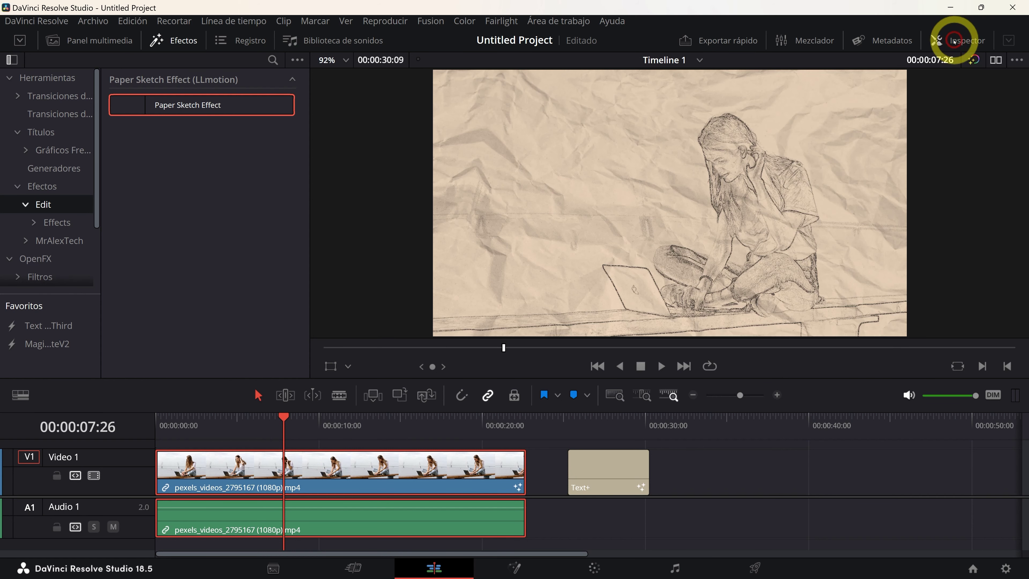
left_click(955, 41)
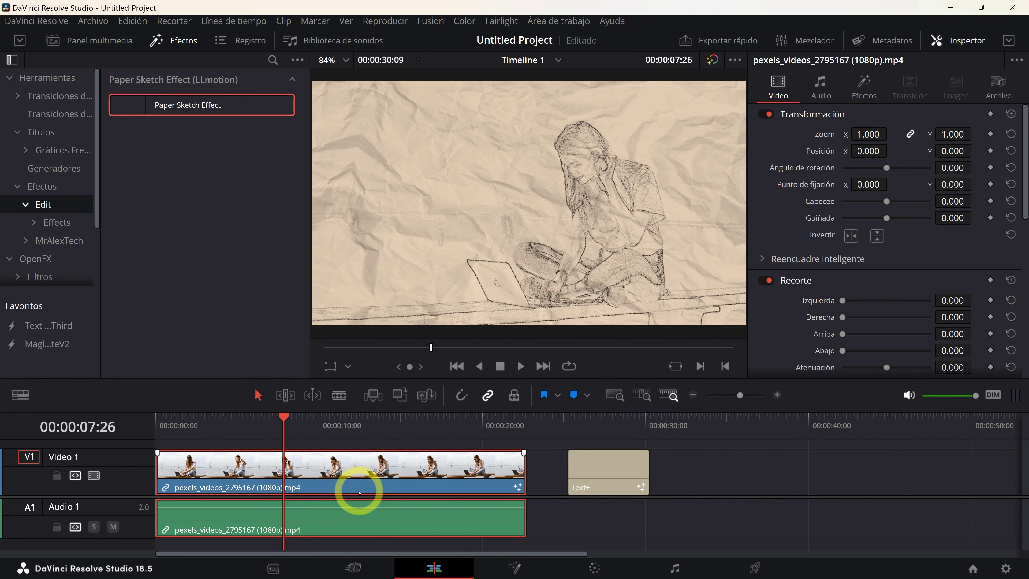
Show the clip's Paper Sketch Effect controls, compare with the effect off, and set Skip Frames to 1.0.
left_click(863, 87)
left_click(769, 143)
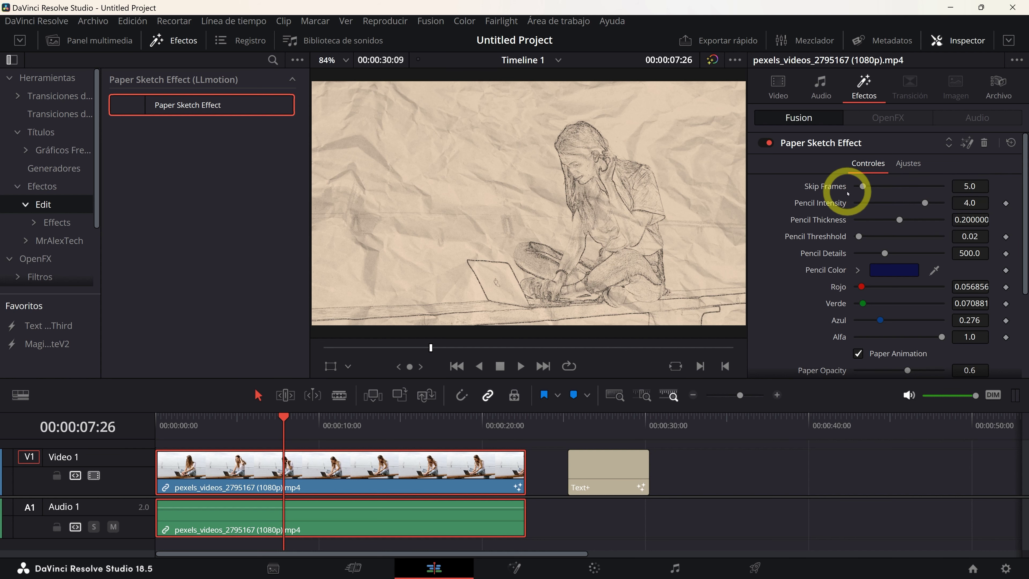
left_click_drag(860, 186, 855, 186)
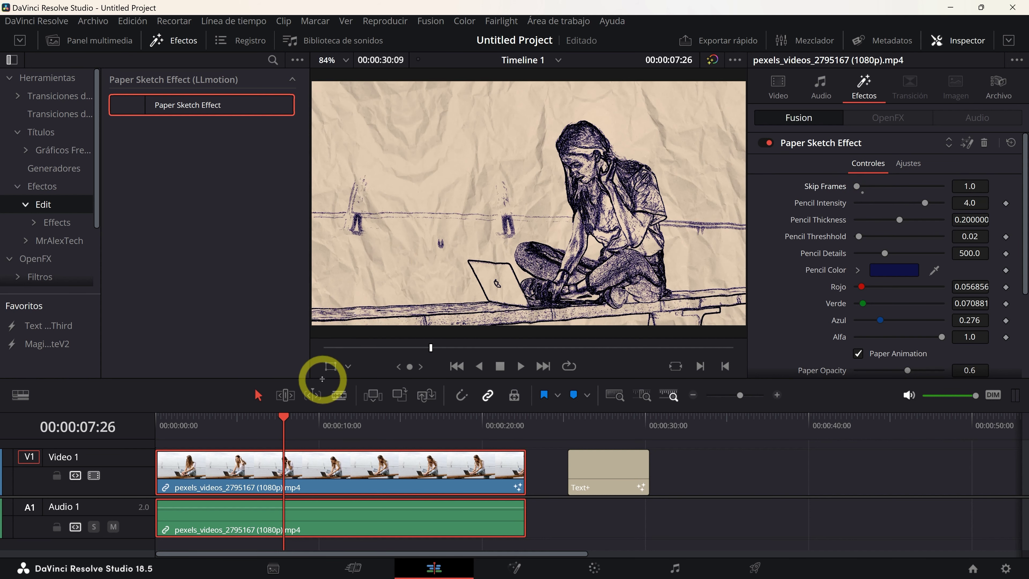
Try Skip Frames at 19.58, play the clip to review, then return it to 1.0.
left_click(283, 421)
left_click_drag(282, 421, 289, 422)
left_click(856, 186)
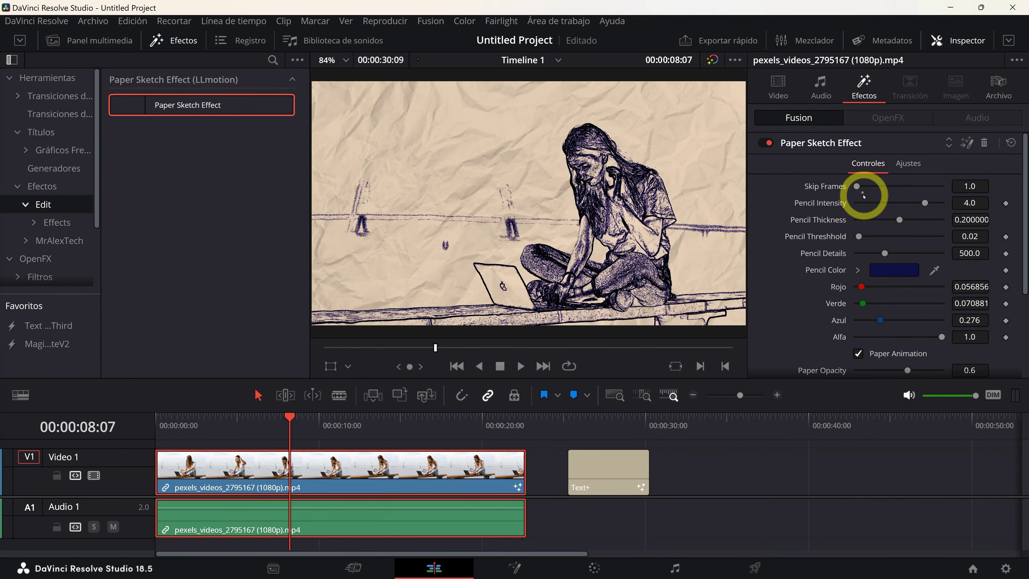
left_click_drag(857, 186, 883, 186)
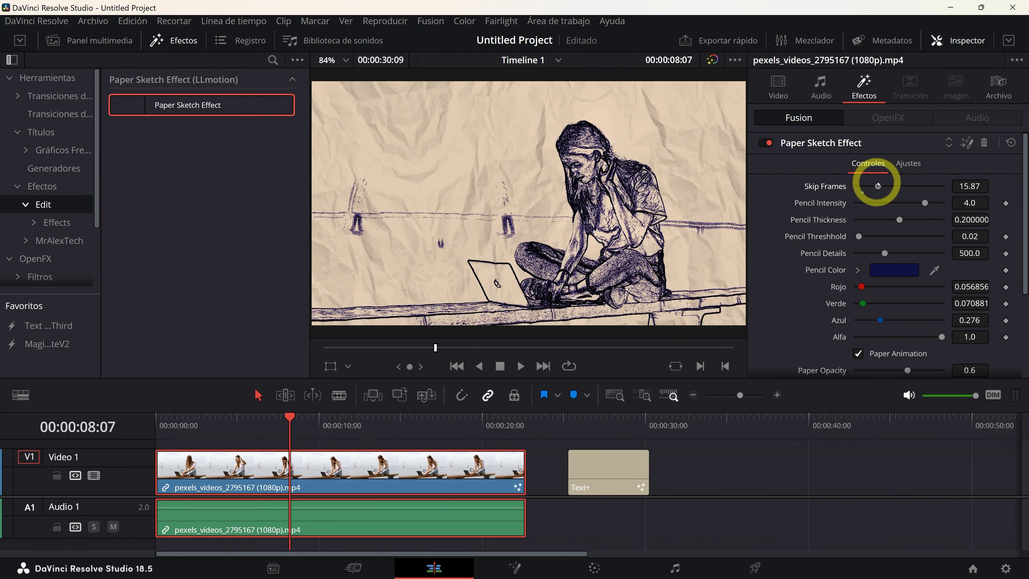
left_click(235, 420)
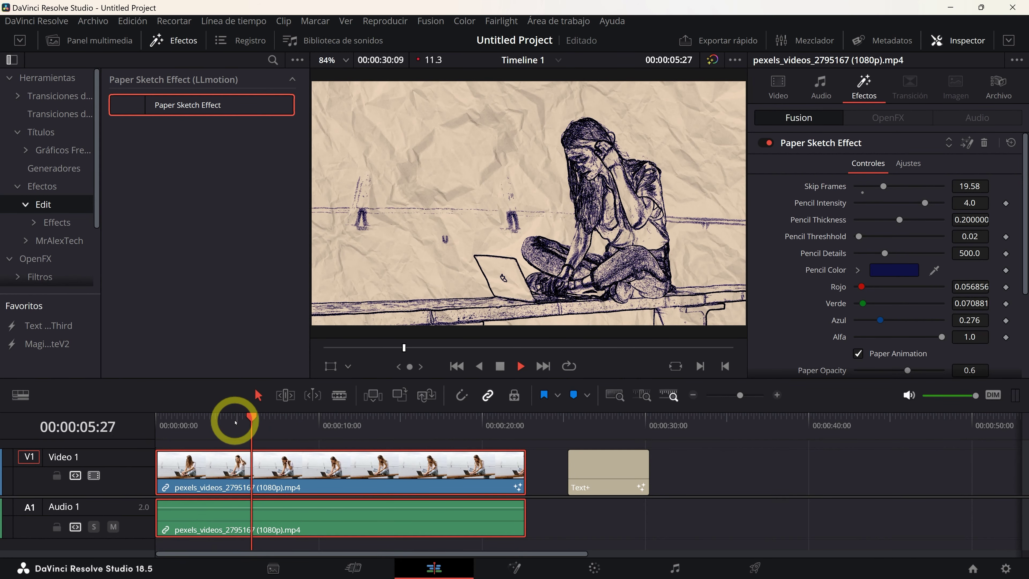
left_click(562, 238)
key("space")
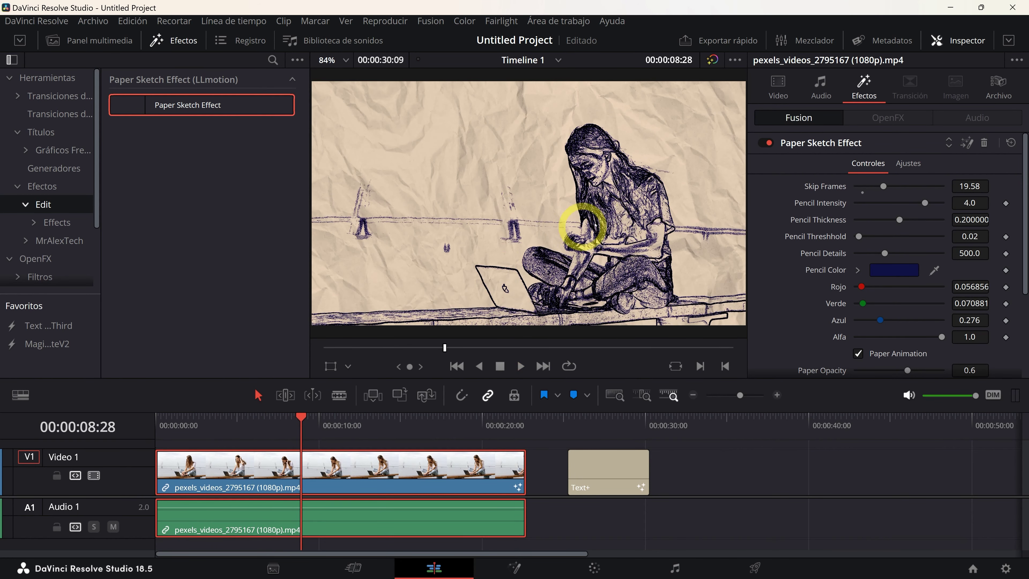
left_click_drag(884, 186, 858, 187)
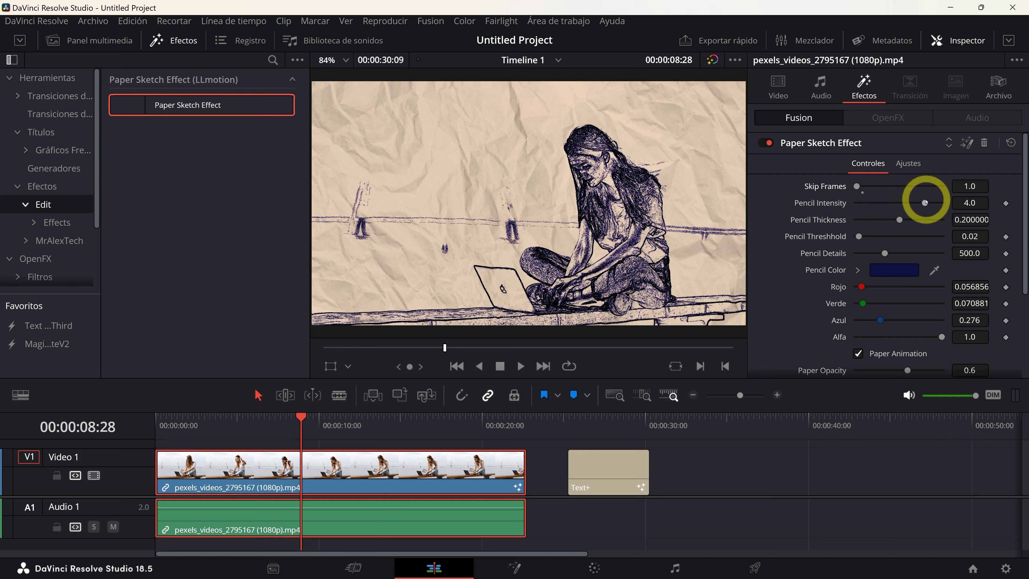
Tune the pencil: Intensity 0.748, Thickness 0.1386, Threshold 0.02 and Details 874.0.
left_click_drag(925, 203, 883, 202)
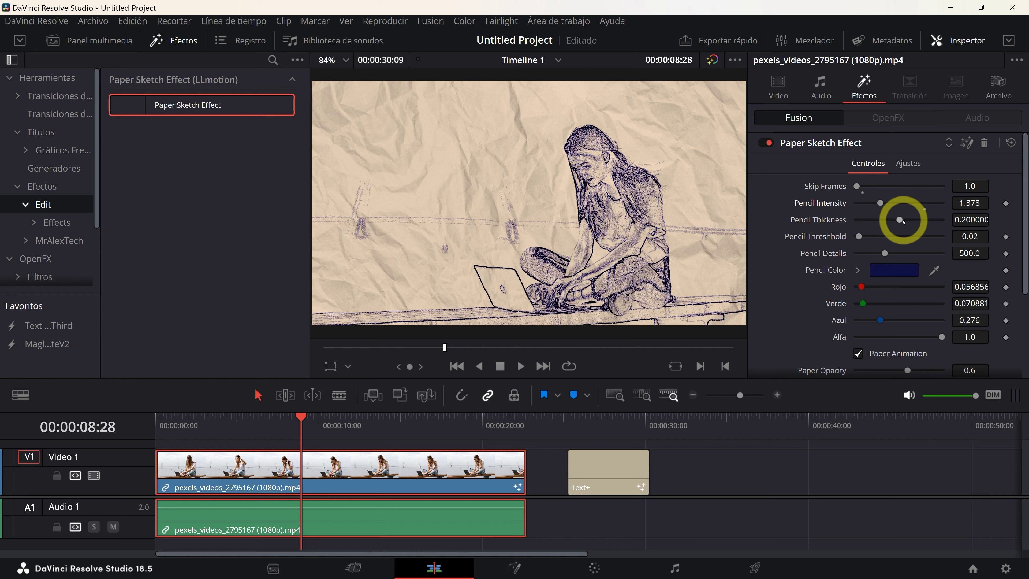
left_click_drag(898, 220, 865, 220)
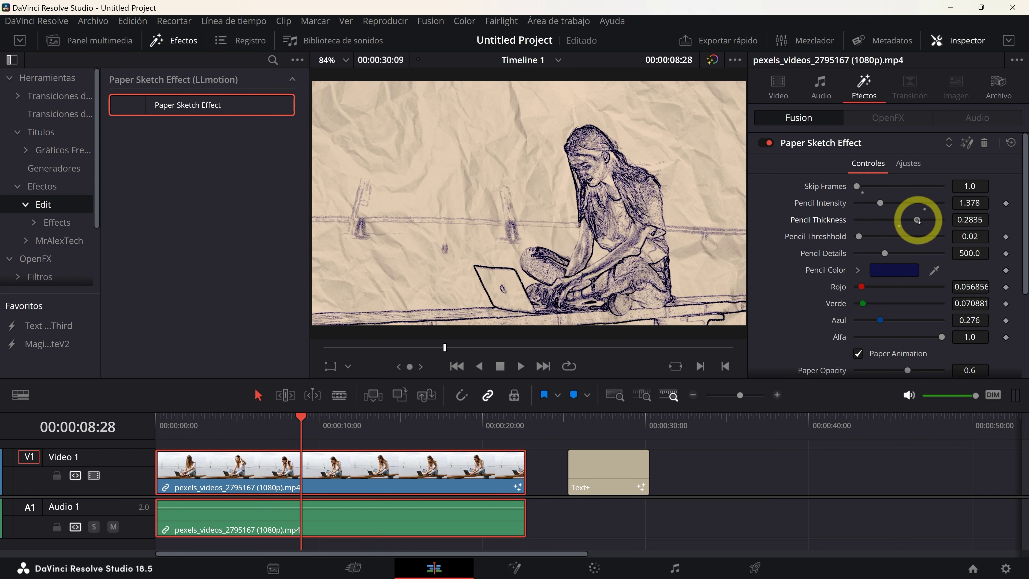
mouse_move(909, 221)
left_mouse_down()
mouse_move(879, 226)
mouse_move(904, 236)
left_mouse_up()
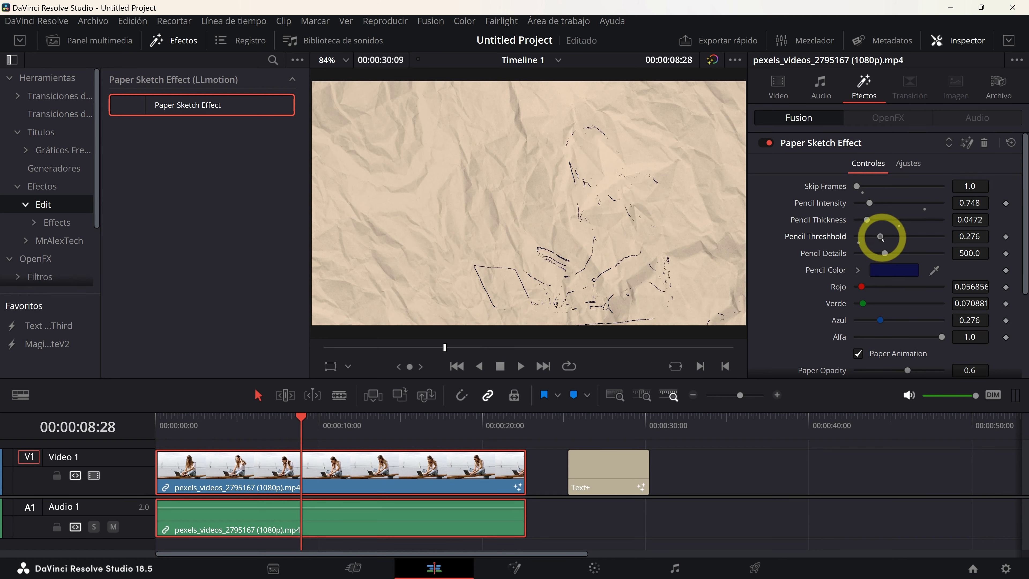
left_click_drag(870, 239, 866, 239)
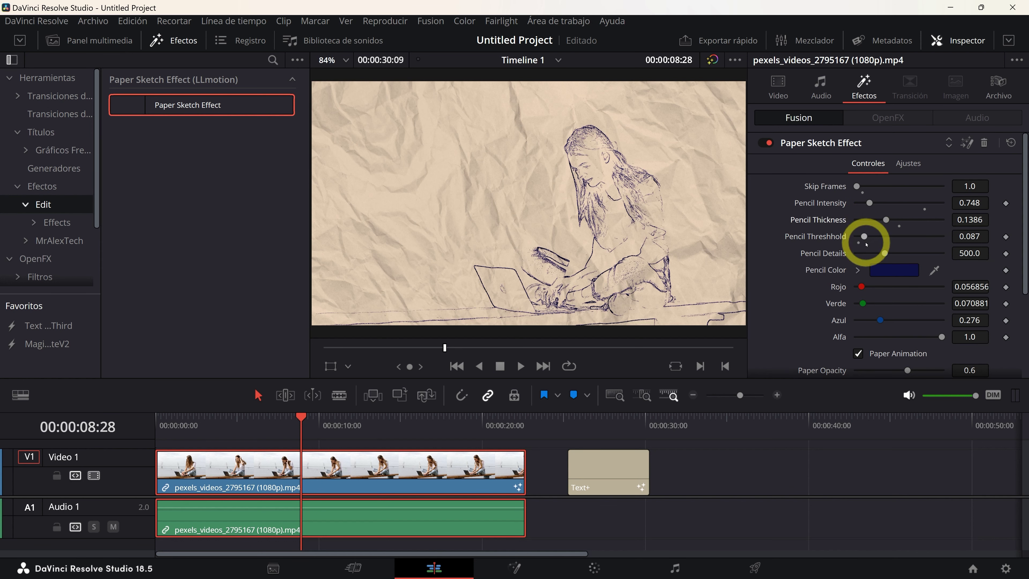
left_click_drag(866, 243, 857, 239)
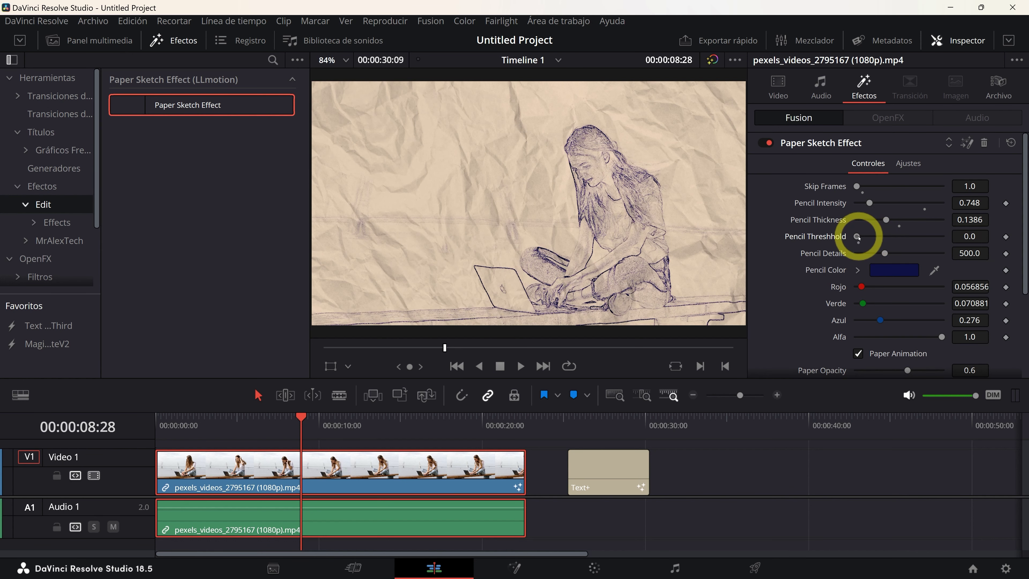
left_click_drag(862, 237, 864, 238)
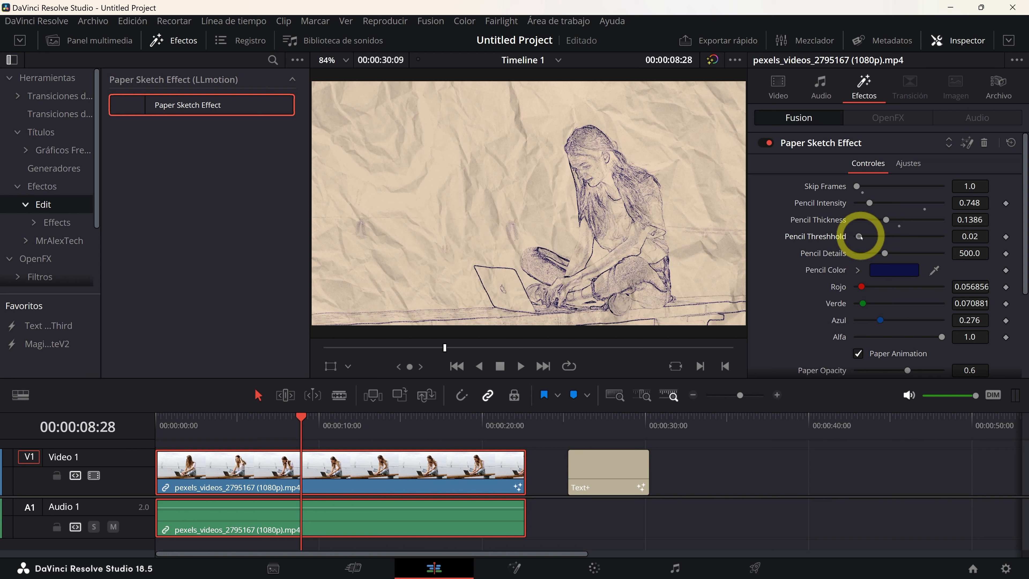
mouse_move(887, 254)
left_mouse_down()
mouse_move(856, 253)
mouse_move(903, 254)
left_mouse_up()
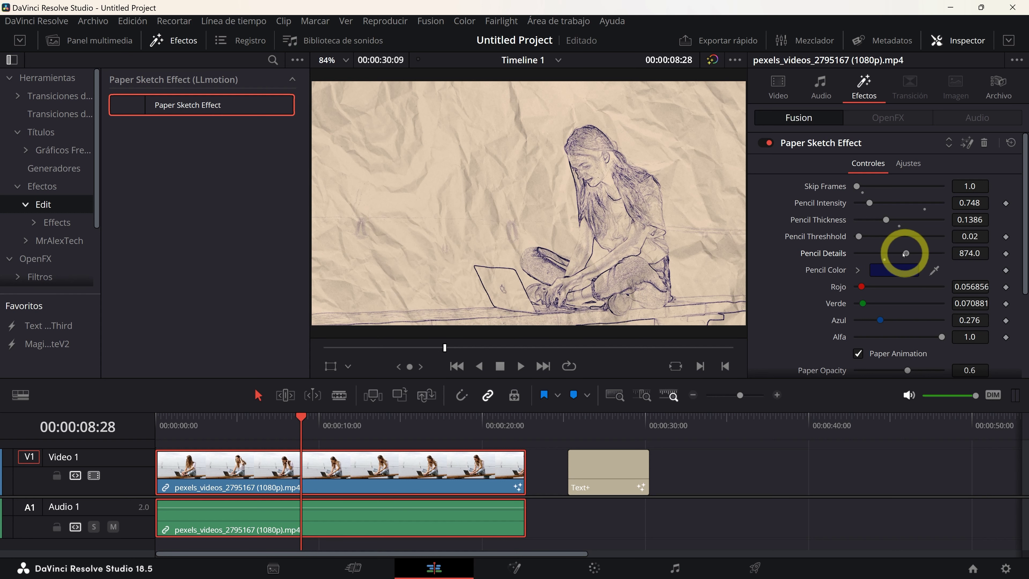
Set Pencil Color to dark gray #242424 and turn off Paper Animation.
left_click(894, 270)
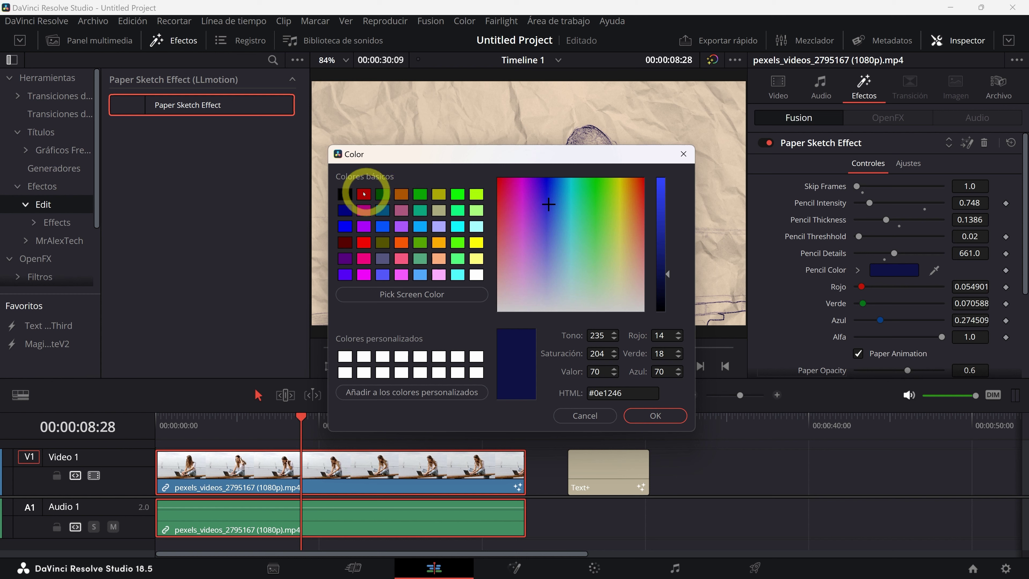
left_click(345, 195)
left_click_drag(663, 276, 661, 295)
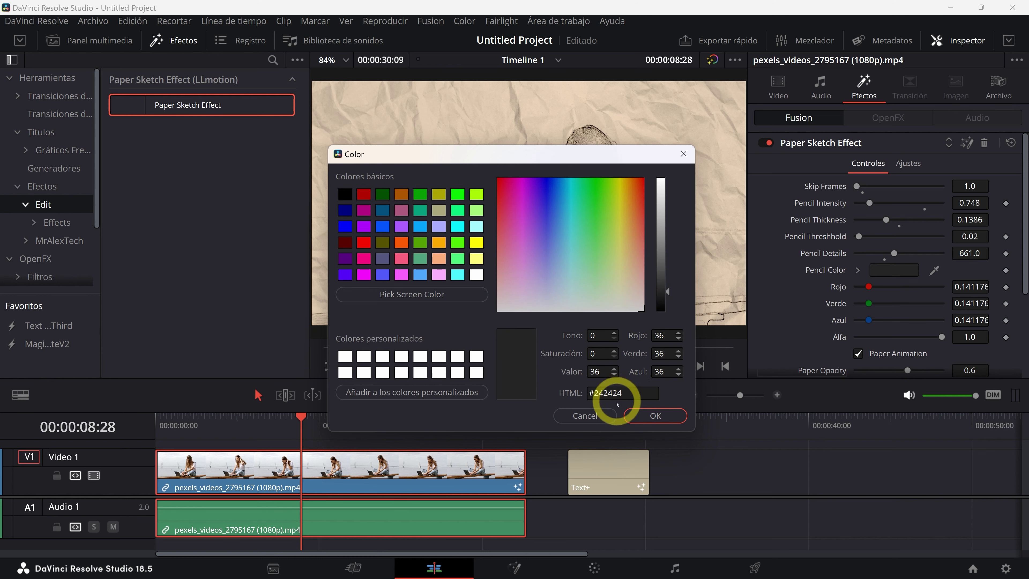
left_click(656, 415)
scroll(900, 248, "down", 1)
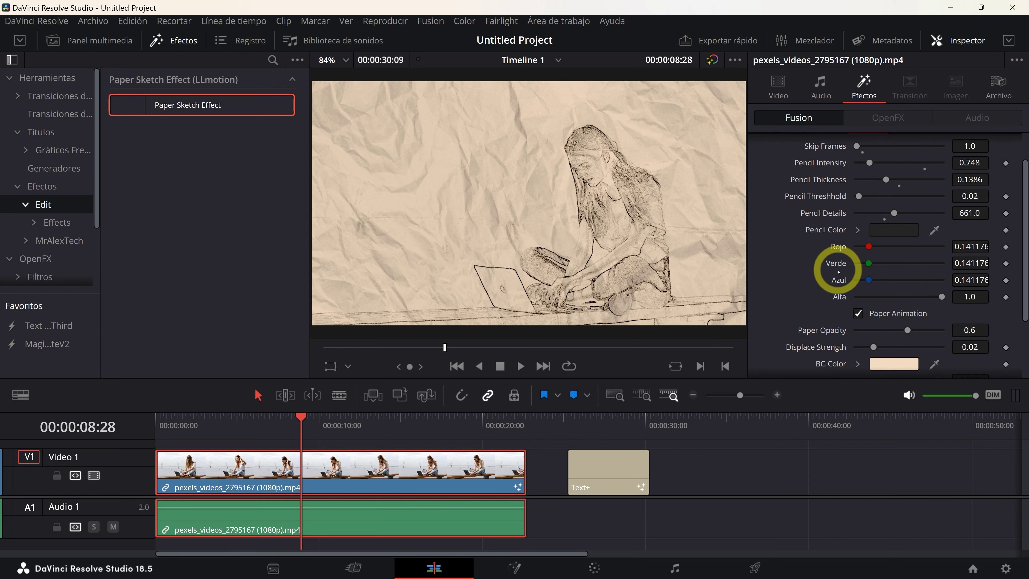
left_click(856, 314)
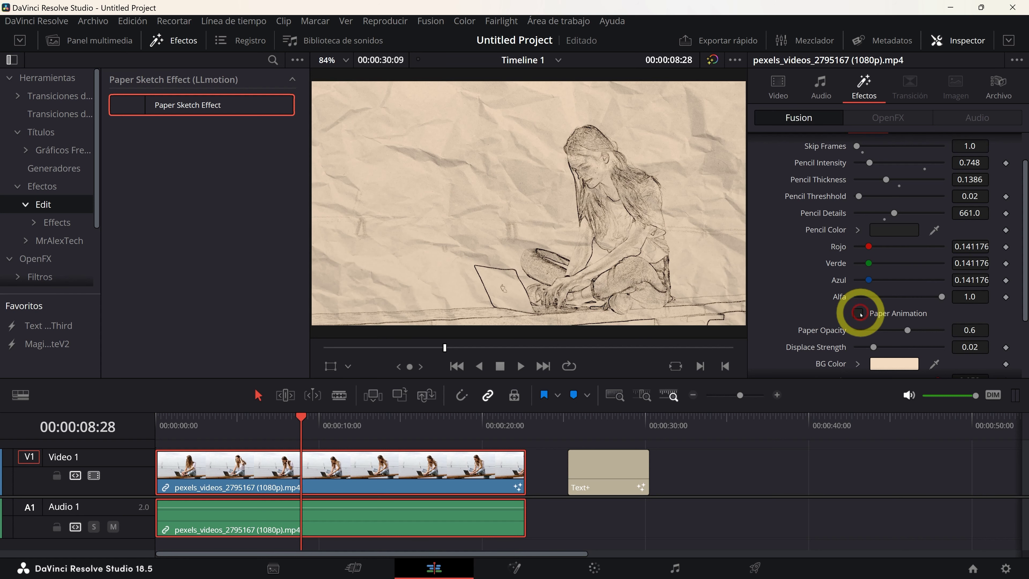
Lower Paper Opacity to 0.528 and Displace Strength to 0.0071.
scroll(857, 312, "down", 1)
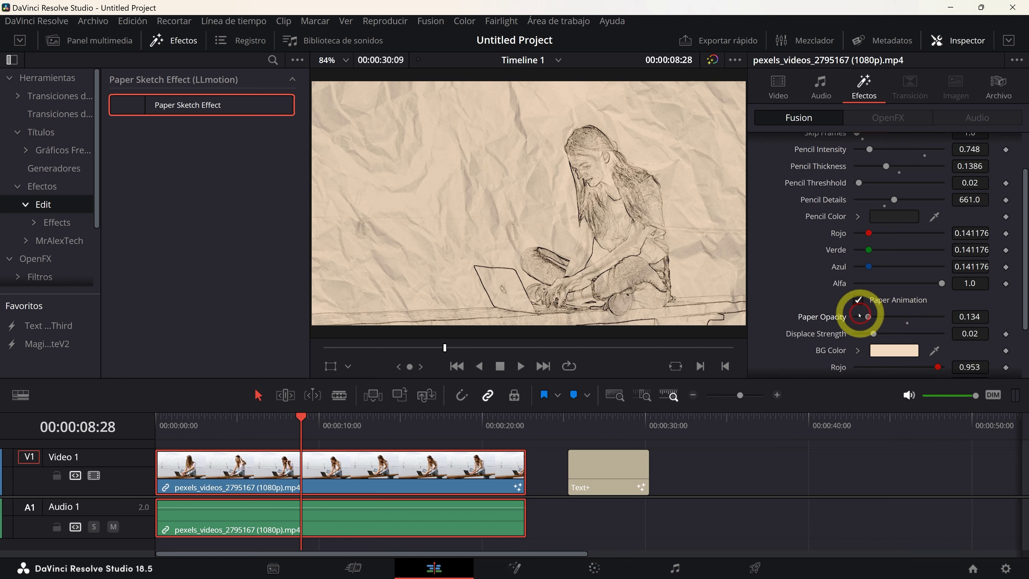
left_click_drag(907, 316, 862, 340)
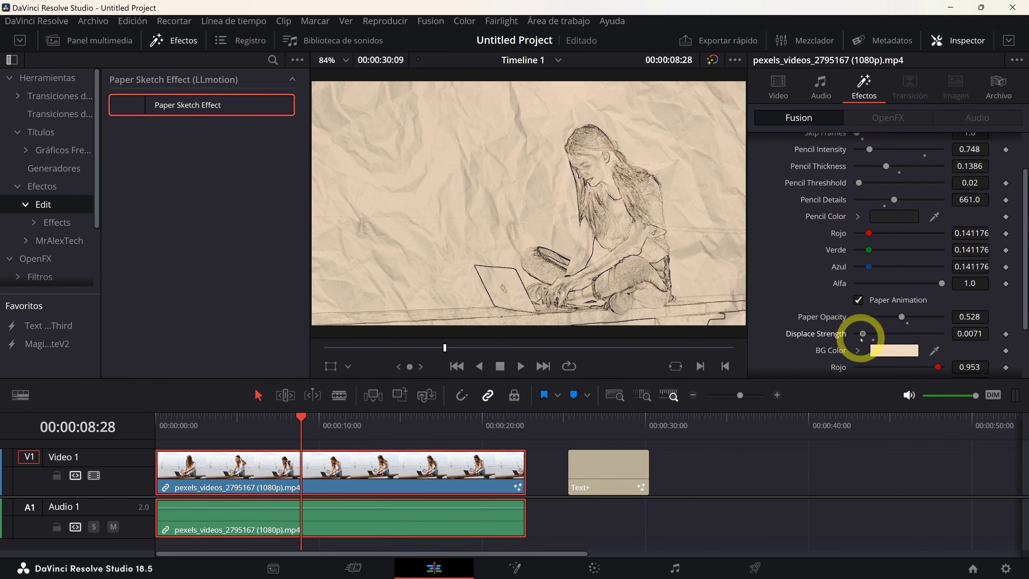
left_click_drag(861, 340, 860, 340)
scroll(866, 334, "down", 3)
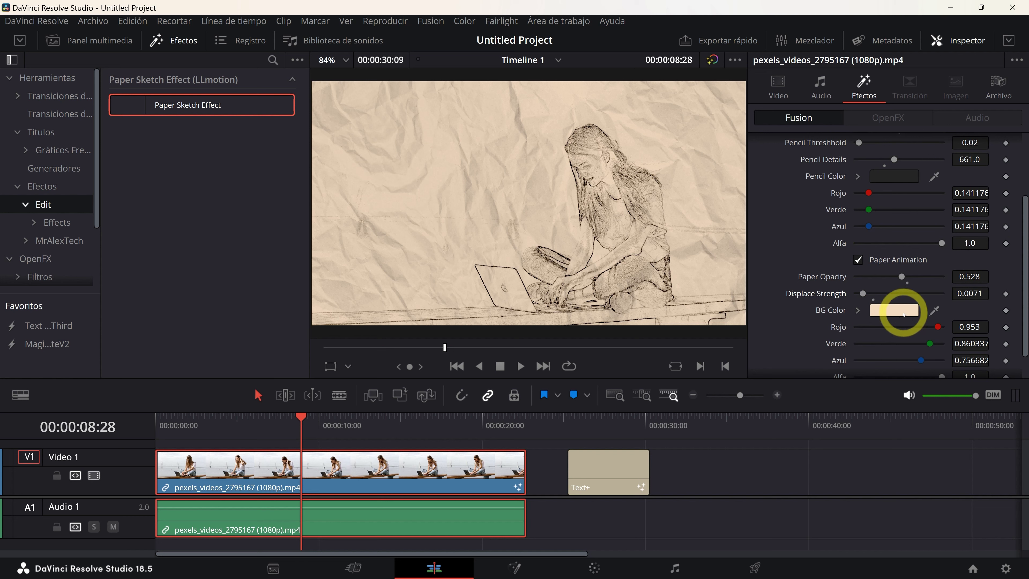
scroll(902, 313, "down", 2)
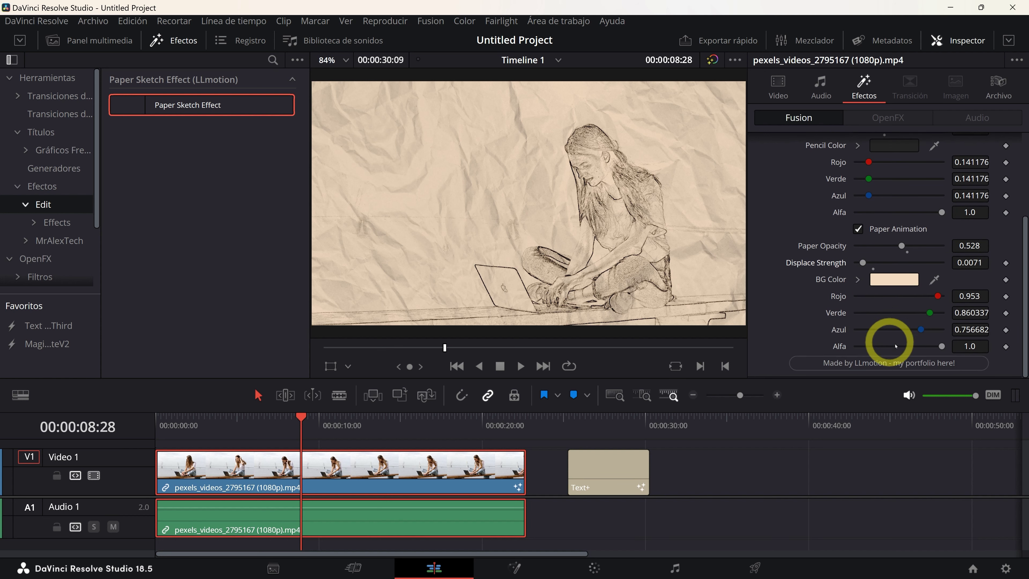
Scrub the timeline to preview the sketched clip near its start.
scroll(907, 348, "up", 4)
scroll(903, 341, "up", 3)
scroll(906, 344, "up", 2)
scroll(907, 344, "up", 1)
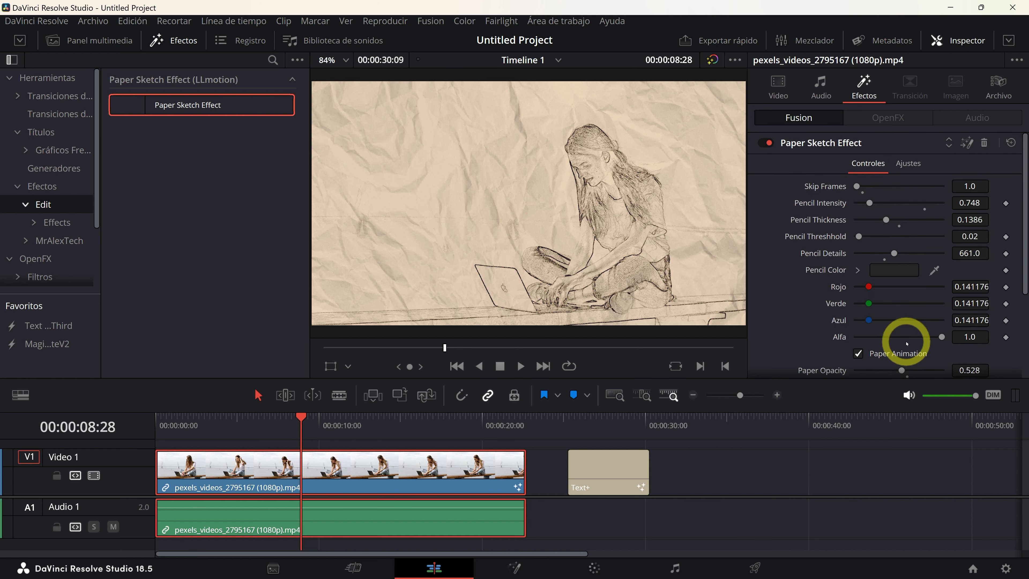
left_click_drag(366, 420, 201, 431)
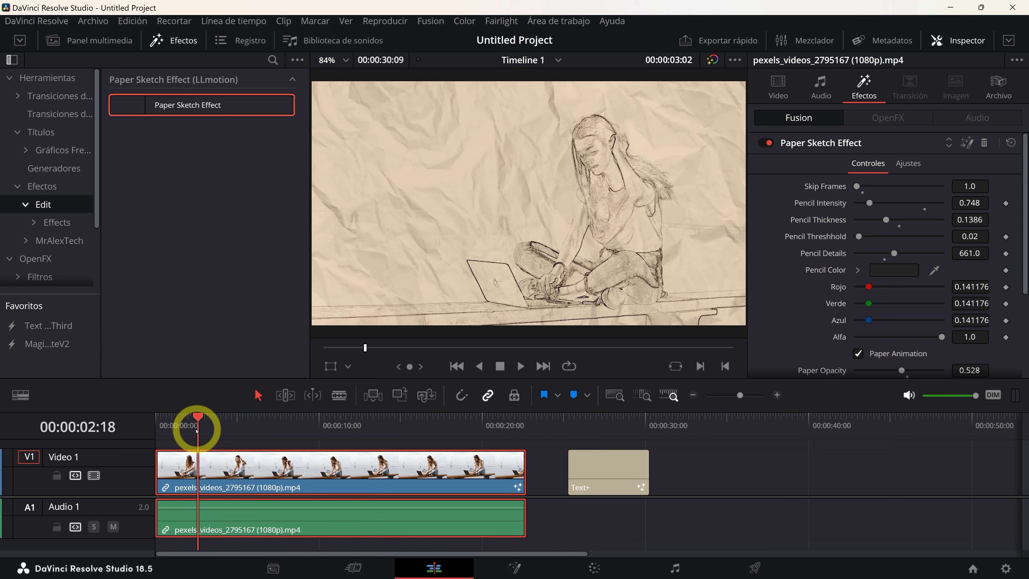
left_click_drag(200, 431, 246, 426)
Select the Fredega Producciones Text+ clip and set its BG Color to dark green (#003b00).
left_click(604, 427)
left_click(612, 469)
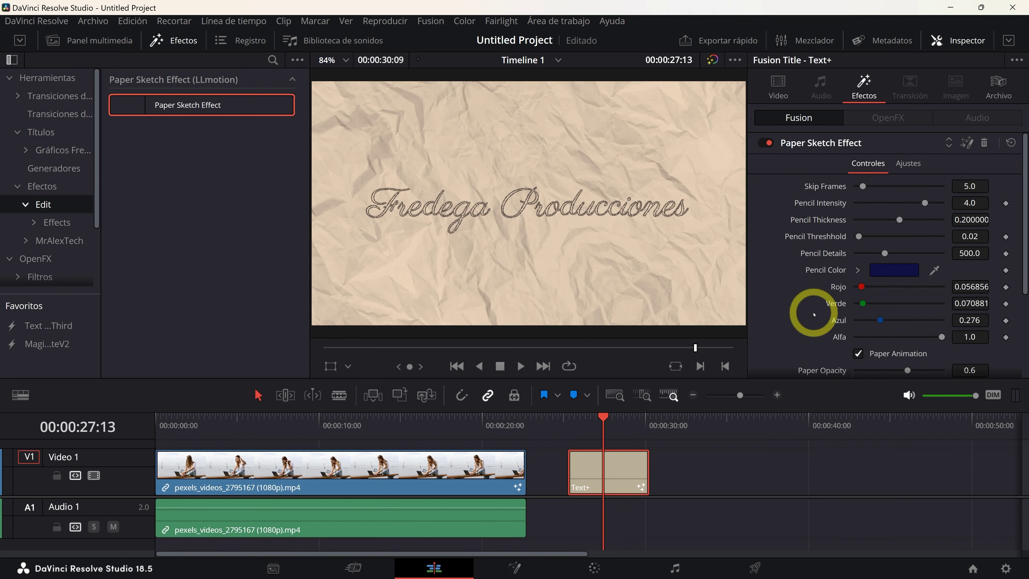
scroll(813, 313, "down", 1)
scroll(814, 313, "down", 1)
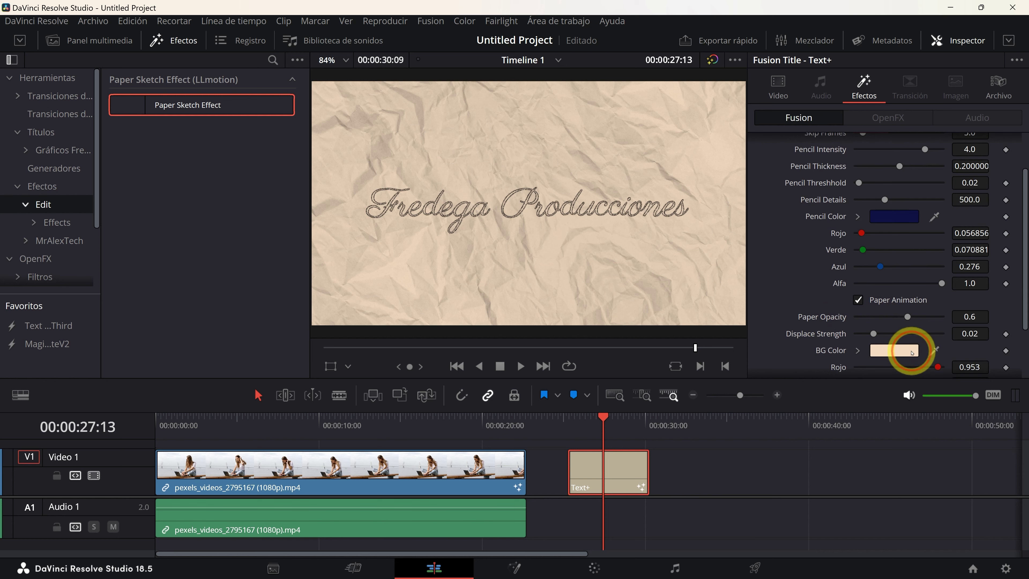
left_click(912, 351)
left_click(344, 194)
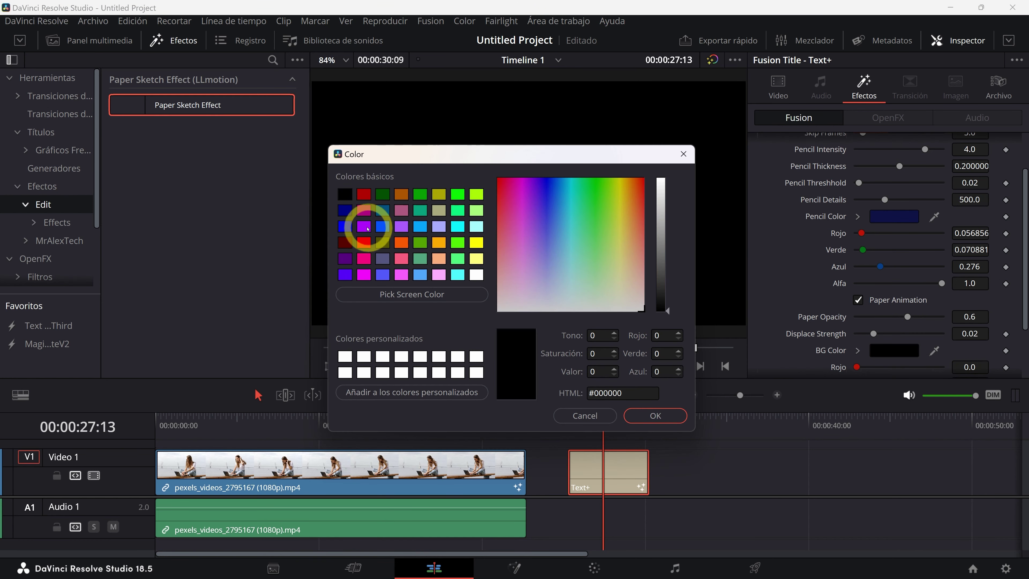
left_click(382, 195)
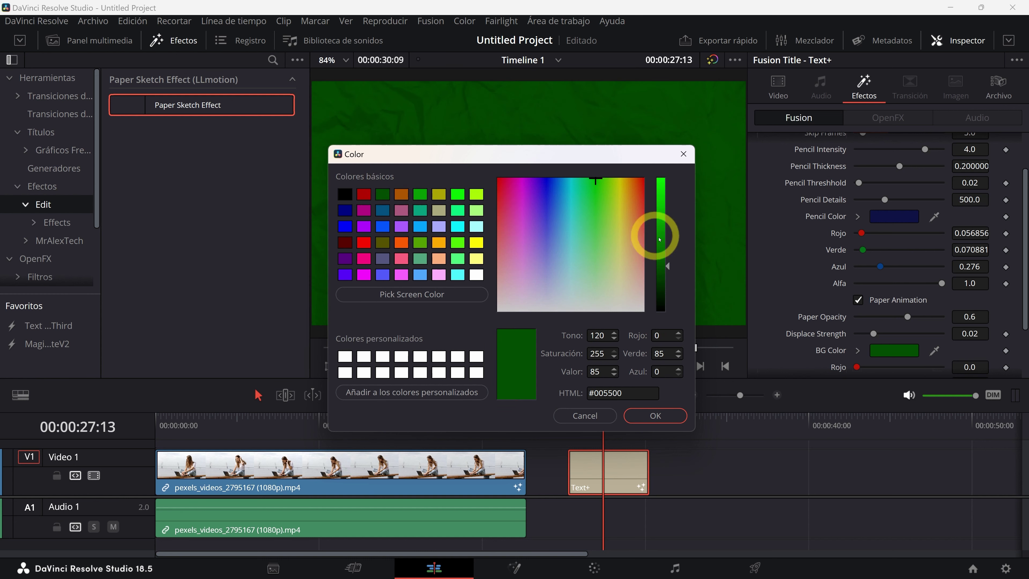
mouse_move(667, 268)
left_mouse_down()
mouse_move(668, 298)
mouse_move(667, 285)
left_mouse_up()
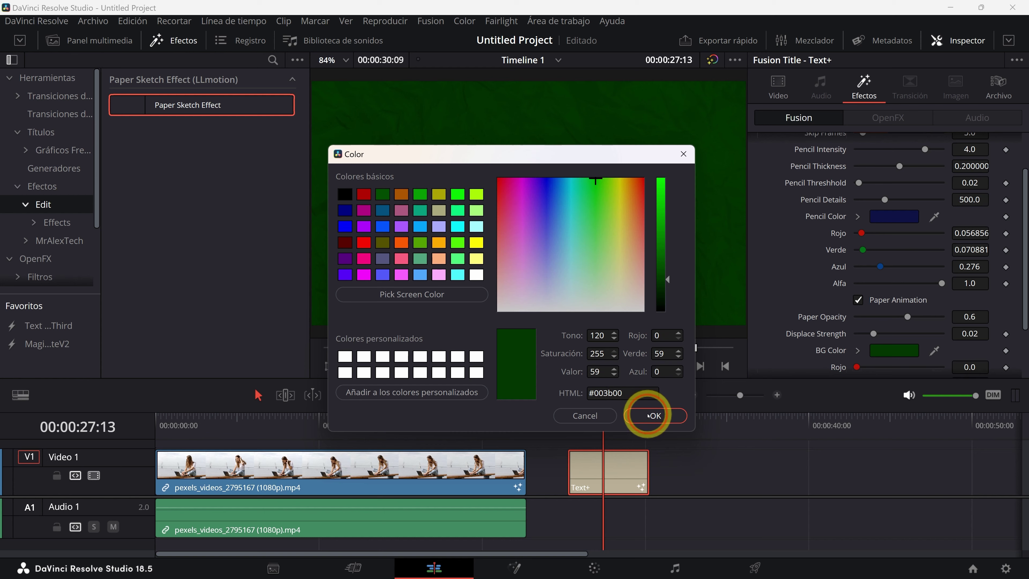
left_click(655, 415)
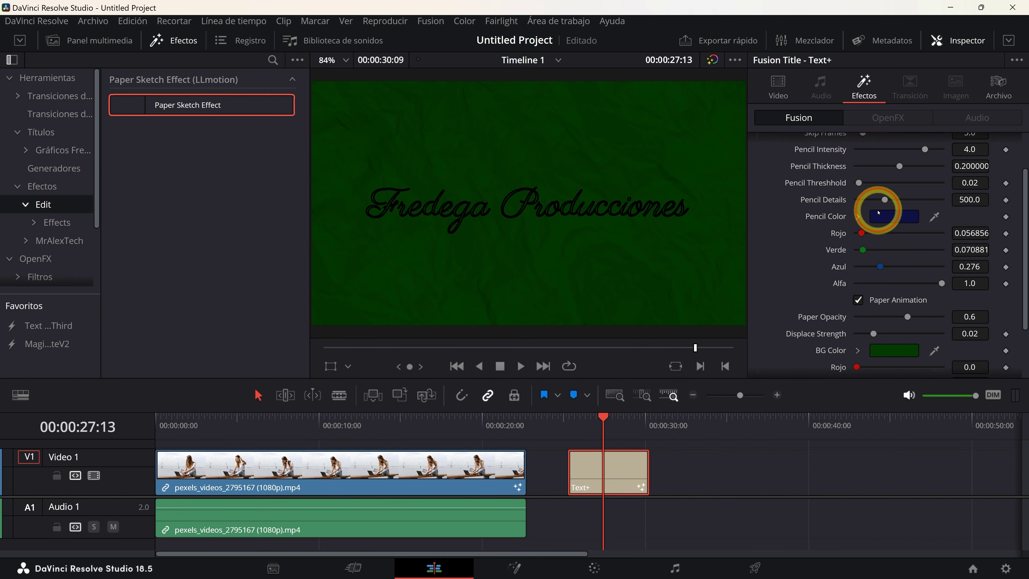
Set the title's Pencil Color to pale light blue (#d8efff) and preview the result.
left_click(881, 216)
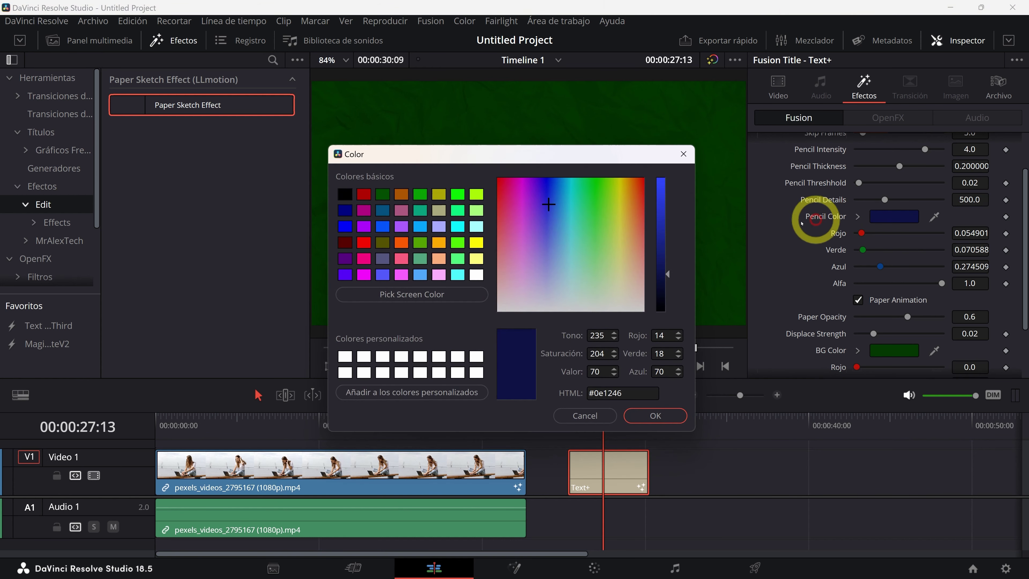
left_click(477, 226)
left_click_drag(570, 264, 560, 290)
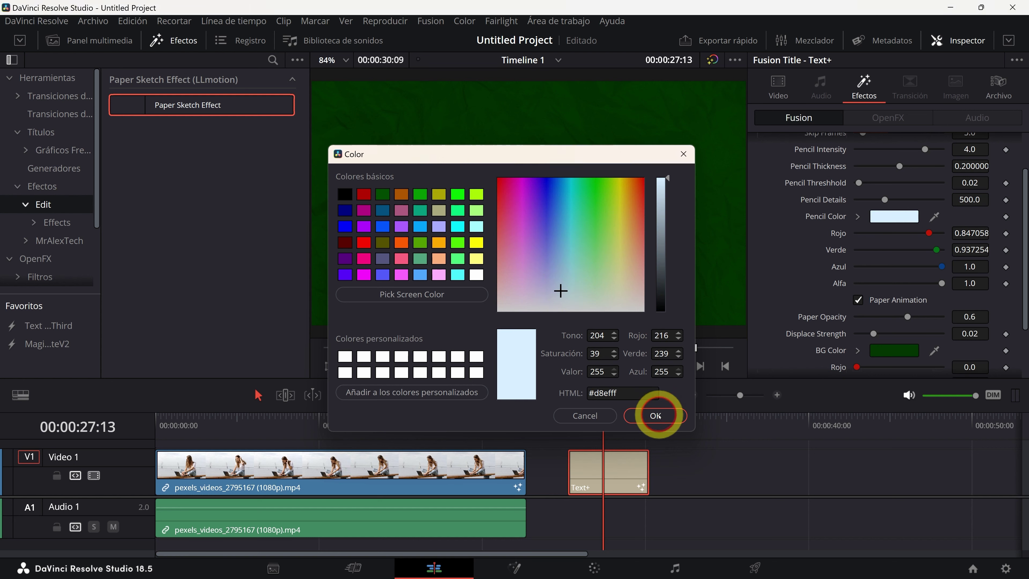
left_click(655, 415)
left_click_drag(584, 424, 582, 430)
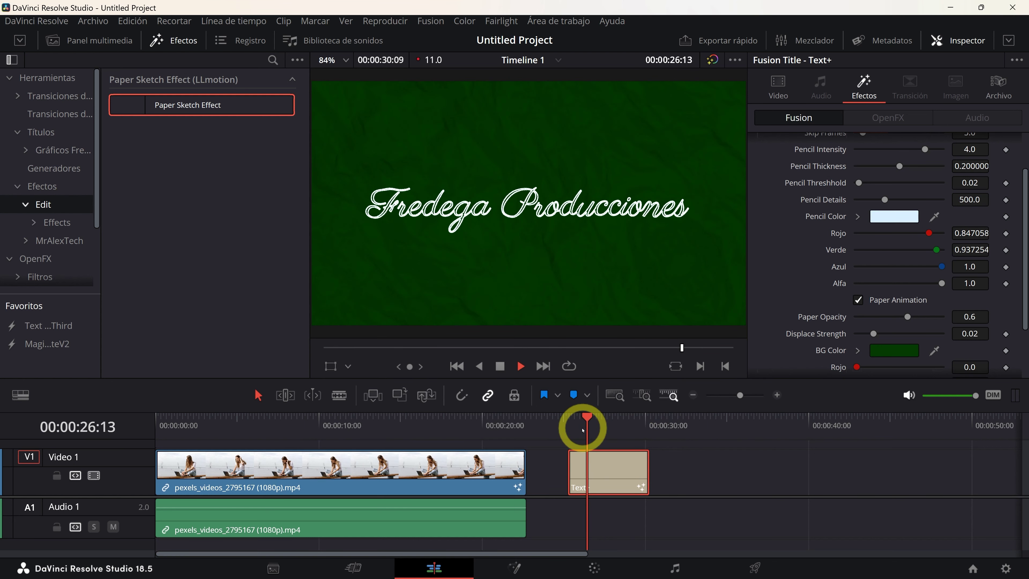
left_click(168, 421)
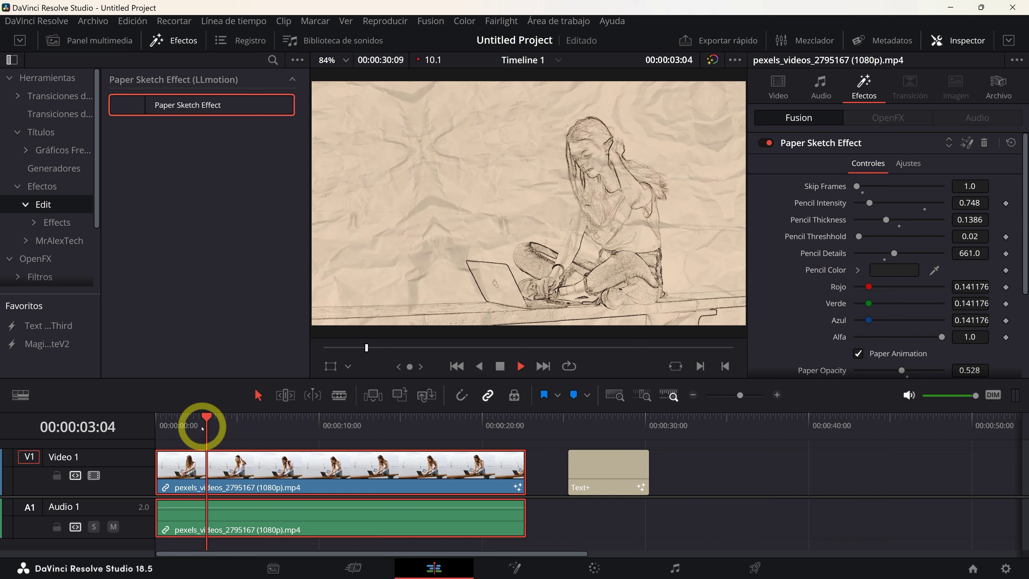
Play the laptop clip from just after its start to review the pencil-on-paper sketch.
left_click(186, 427)
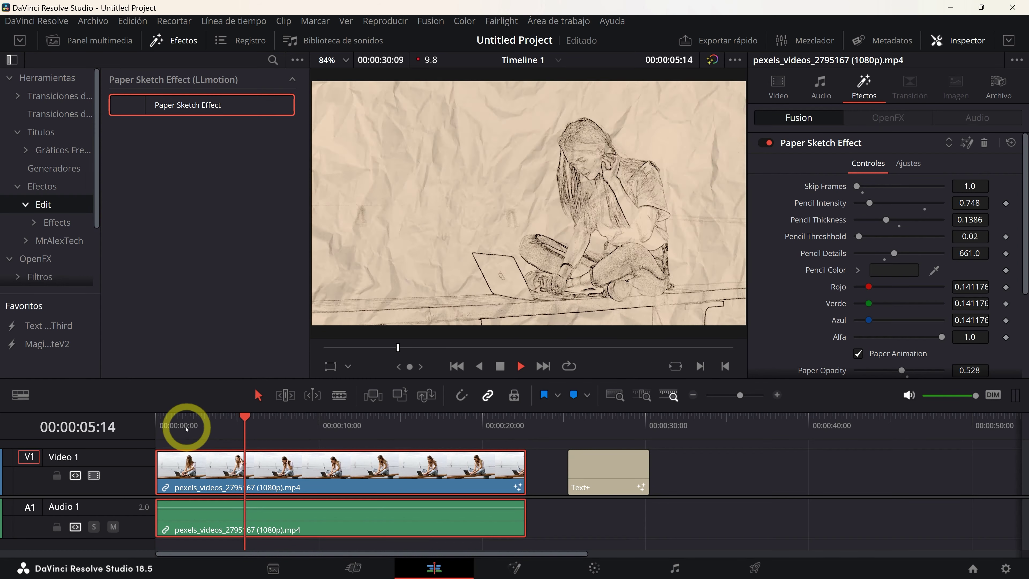
key("space")
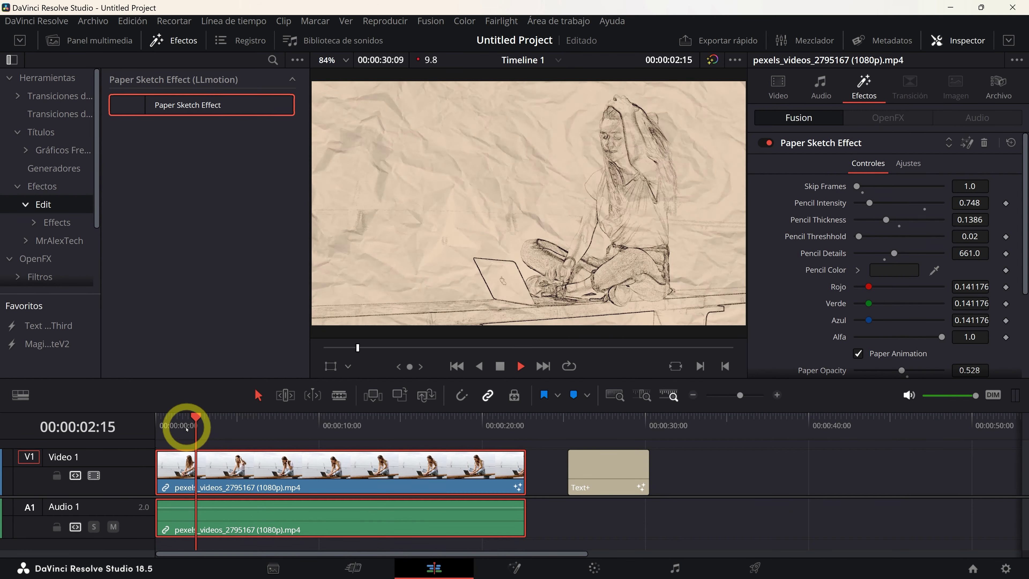